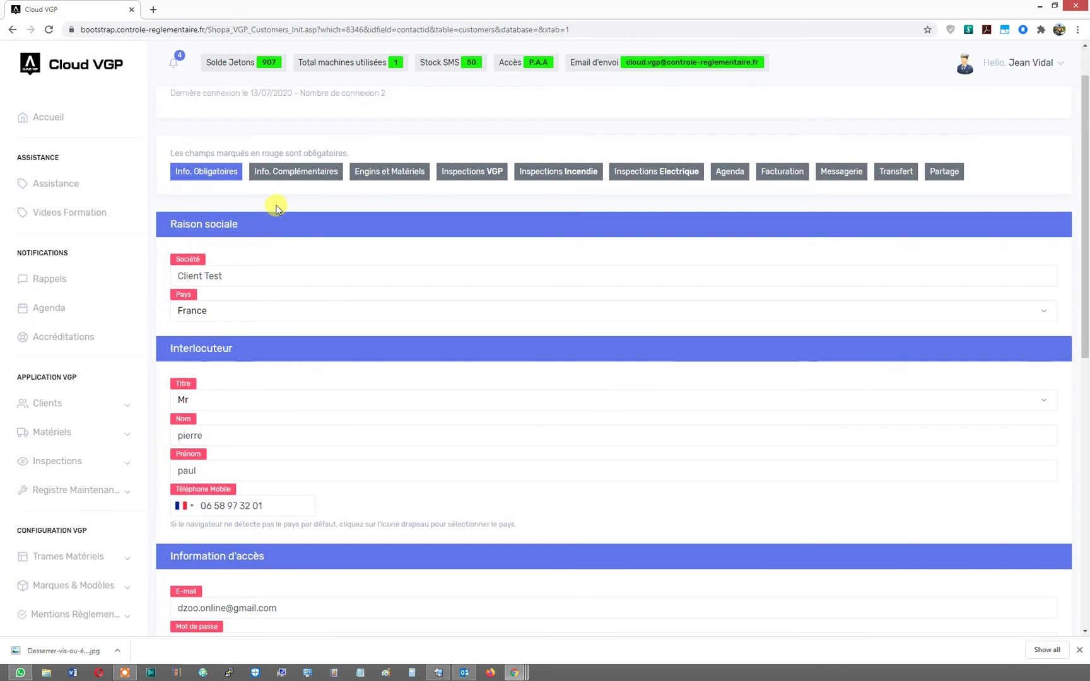
Add a "Chariot elevateur categorie 1A" to the client's machines and equipment, finding it with the search text "chario"
{"action": "left_click", "coordinate": [380, 176]}
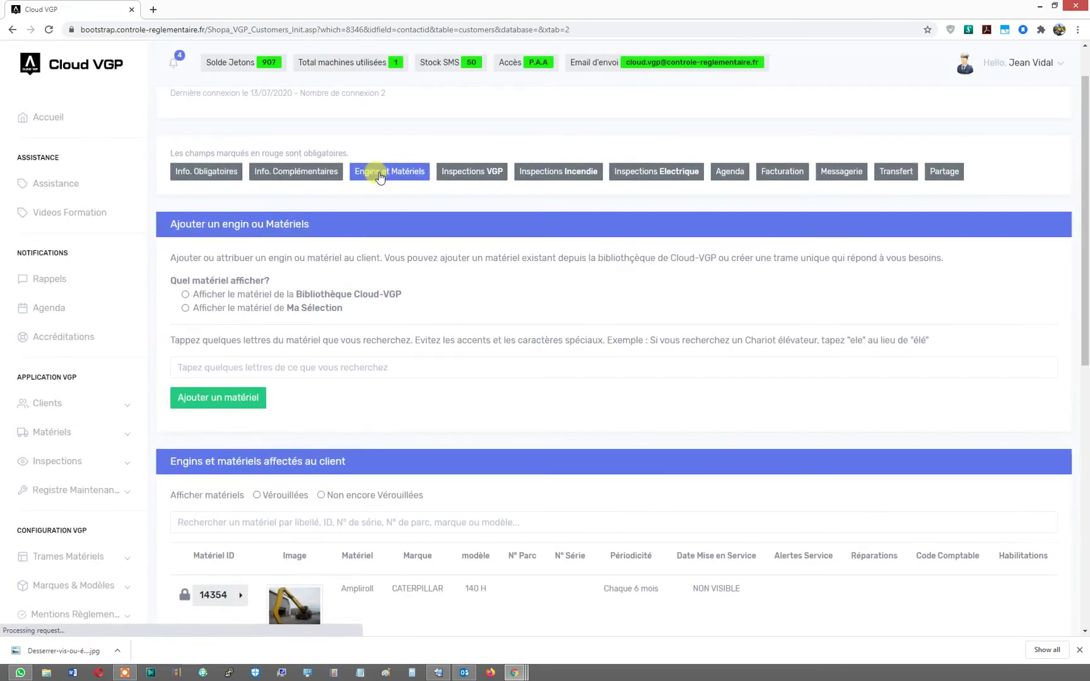
{"action": "scroll", "coordinate": [280, 378], "scroll_direction": "down", "scroll_amount": 2}
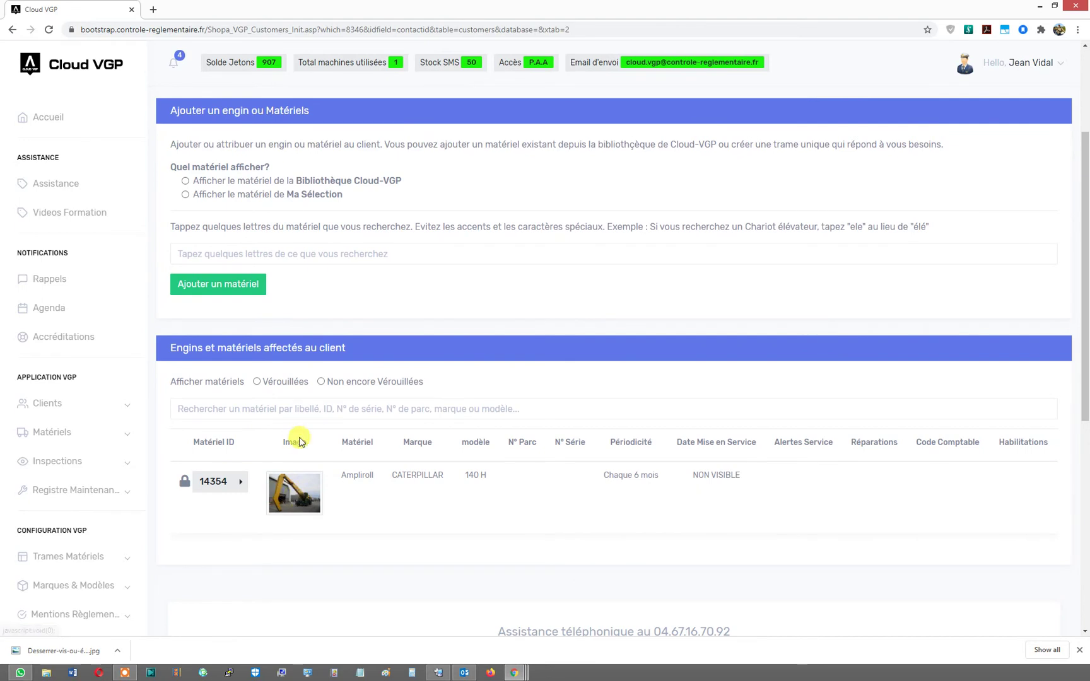
{"action": "scroll", "coordinate": [302, 411], "scroll_direction": "up", "scroll_amount": 1}
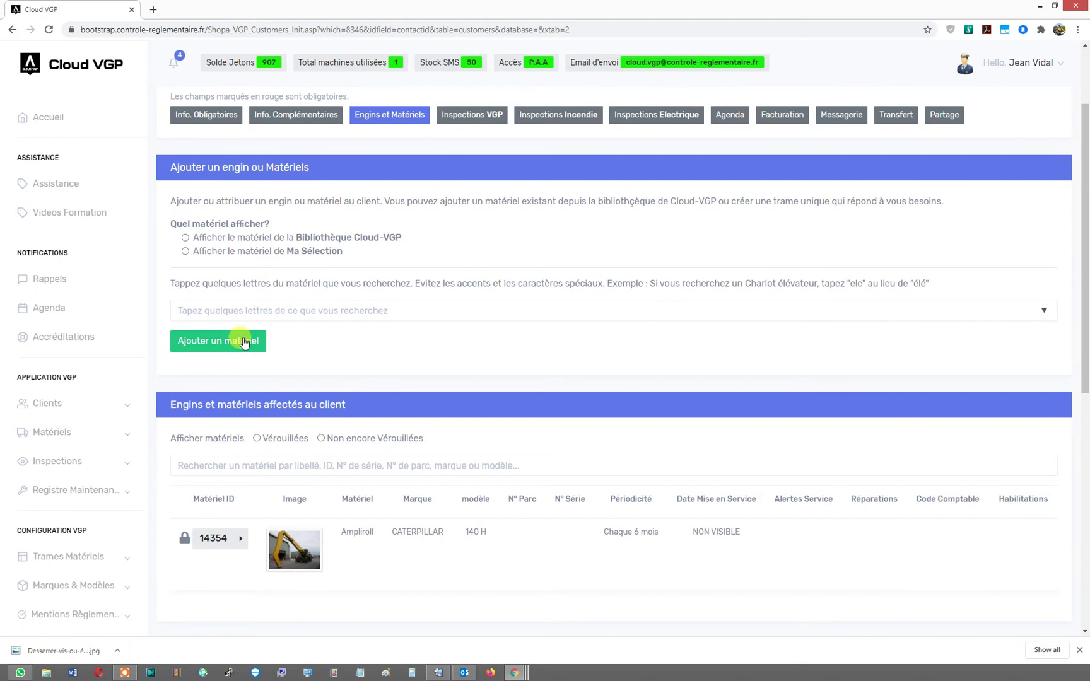
{"action": "left_click", "coordinate": [258, 307]}
{"action": "type", "text": "char"}
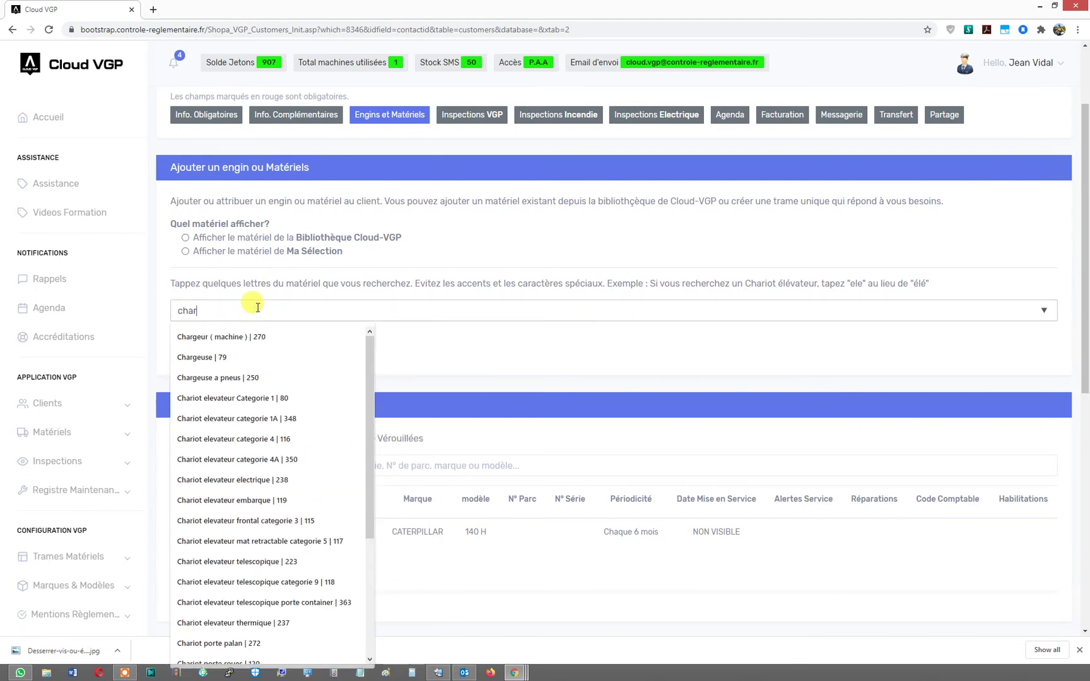
{"action": "type", "text": "io"}
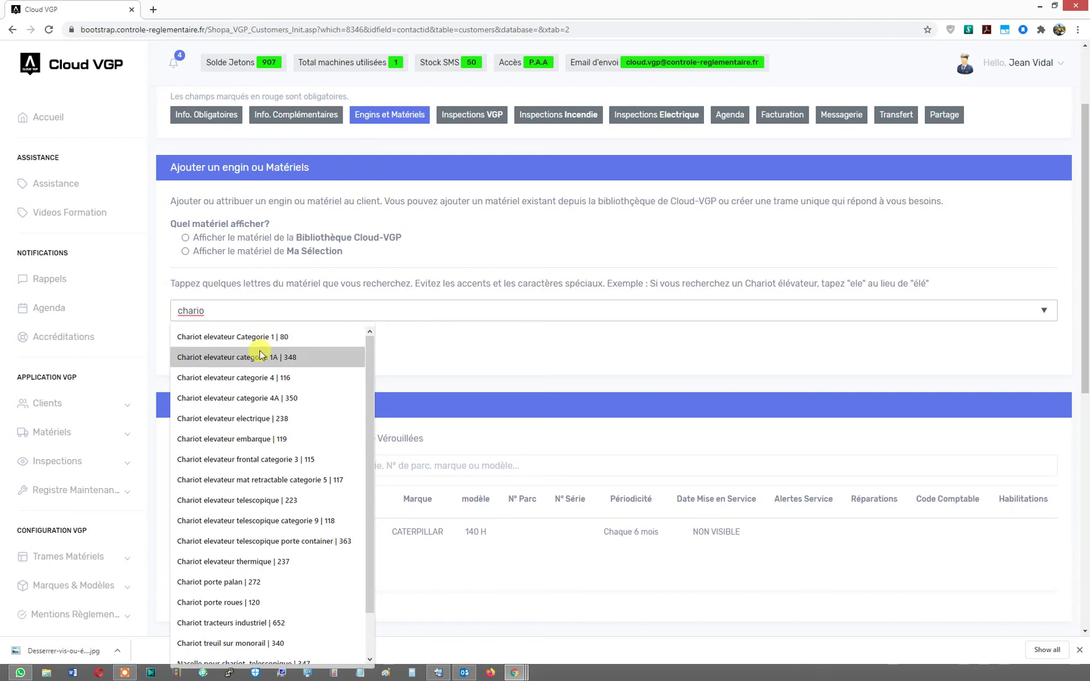
{"action": "left_click", "coordinate": [240, 358]}
{"action": "left_click", "coordinate": [220, 341]}
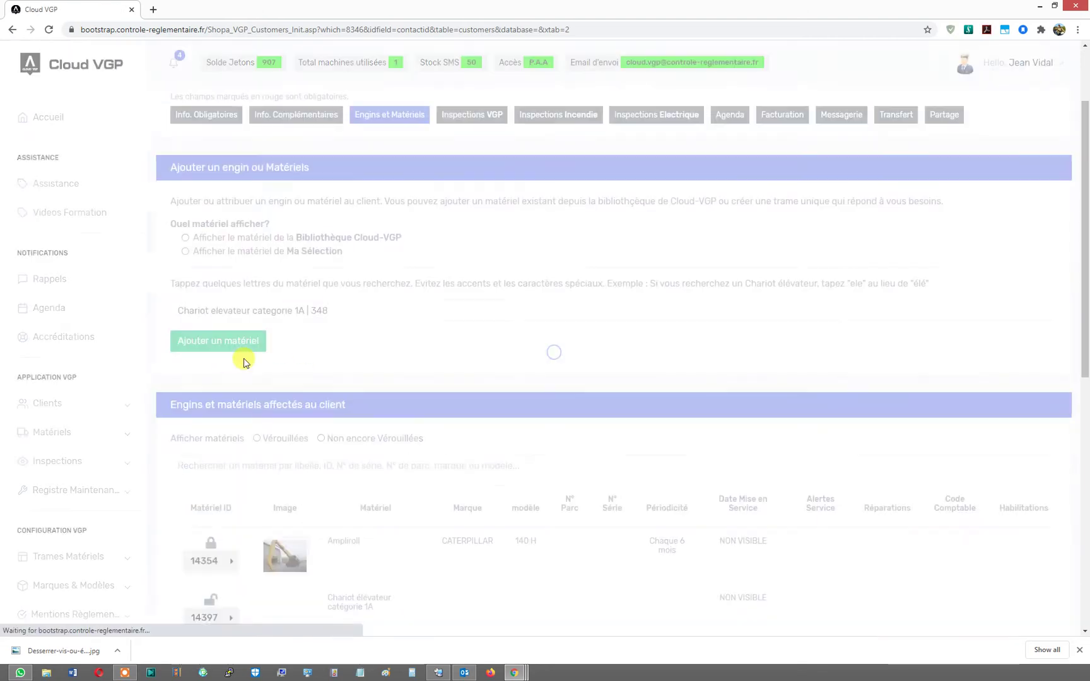
Open the equipment sheet (Fiche Matériel) of the unlocked Chariot élévateur catégorie 1A assigned to the client
{"action": "scroll", "coordinate": [253, 411], "scroll_direction": "down", "scroll_amount": 3}
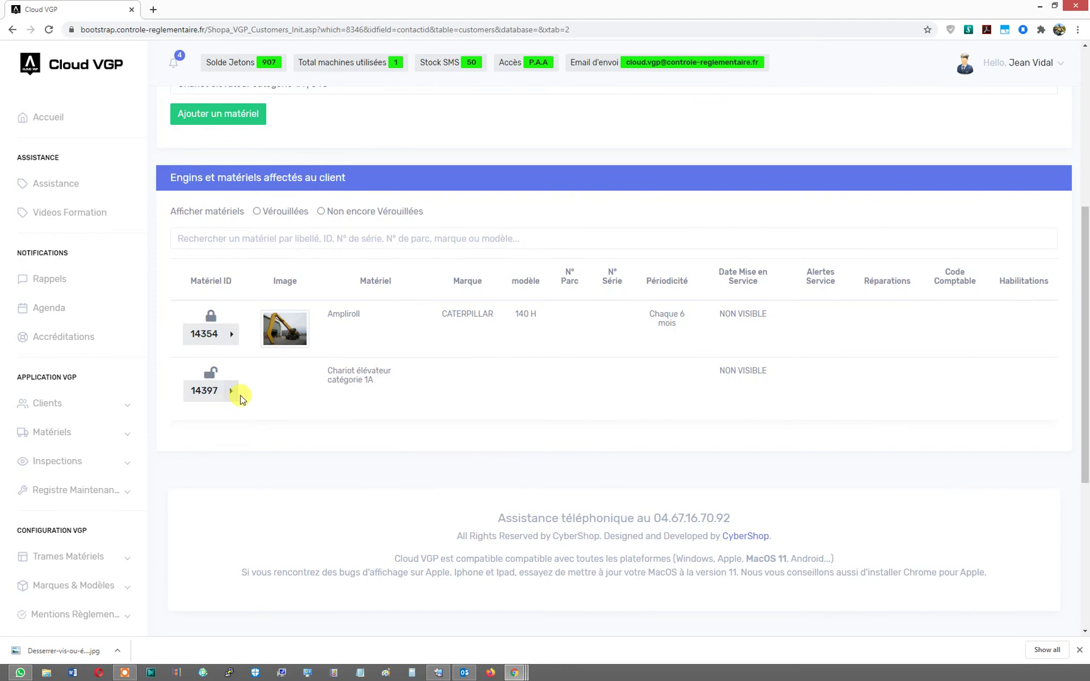
{"action": "left_click", "coordinate": [232, 391]}
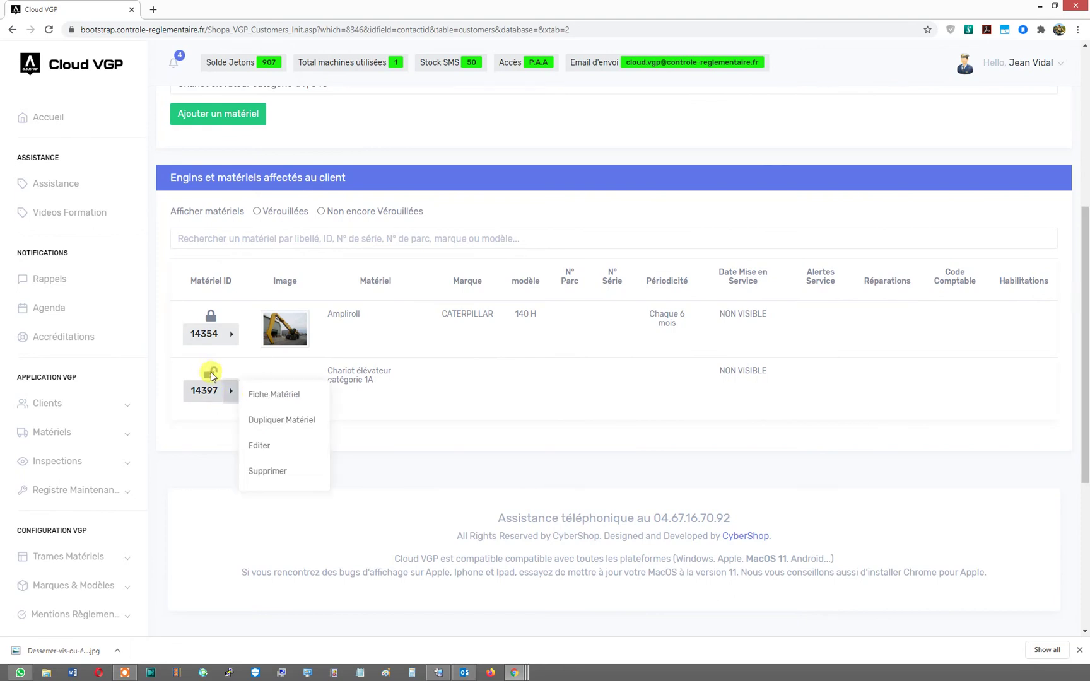
{"action": "left_click", "coordinate": [212, 376]}
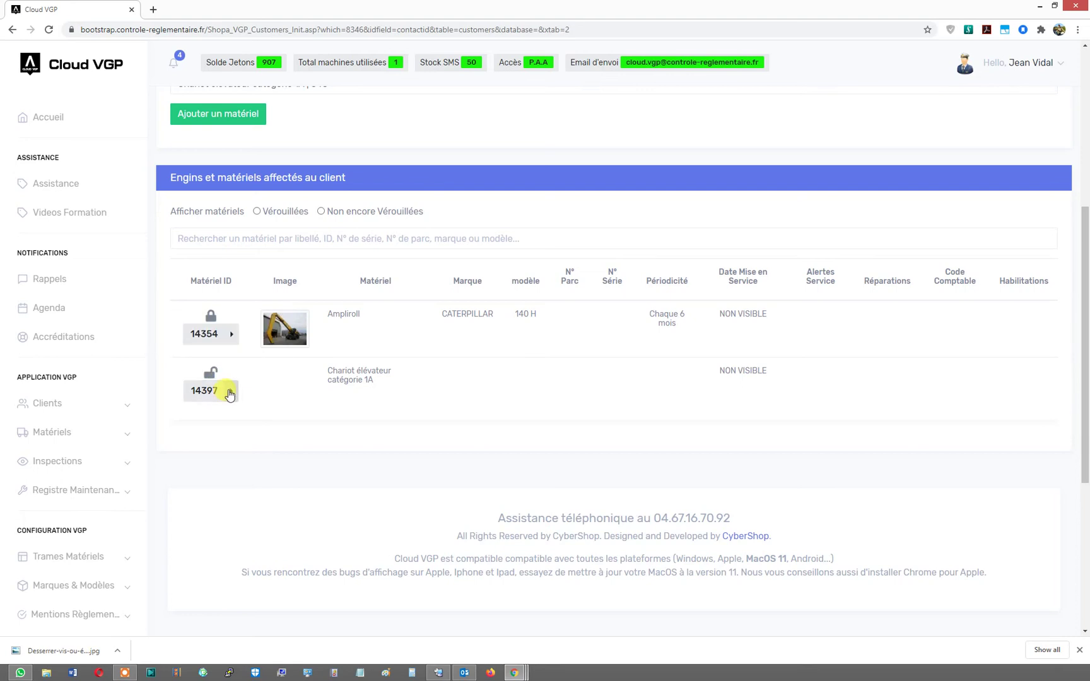
{"action": "left_click", "coordinate": [231, 394]}
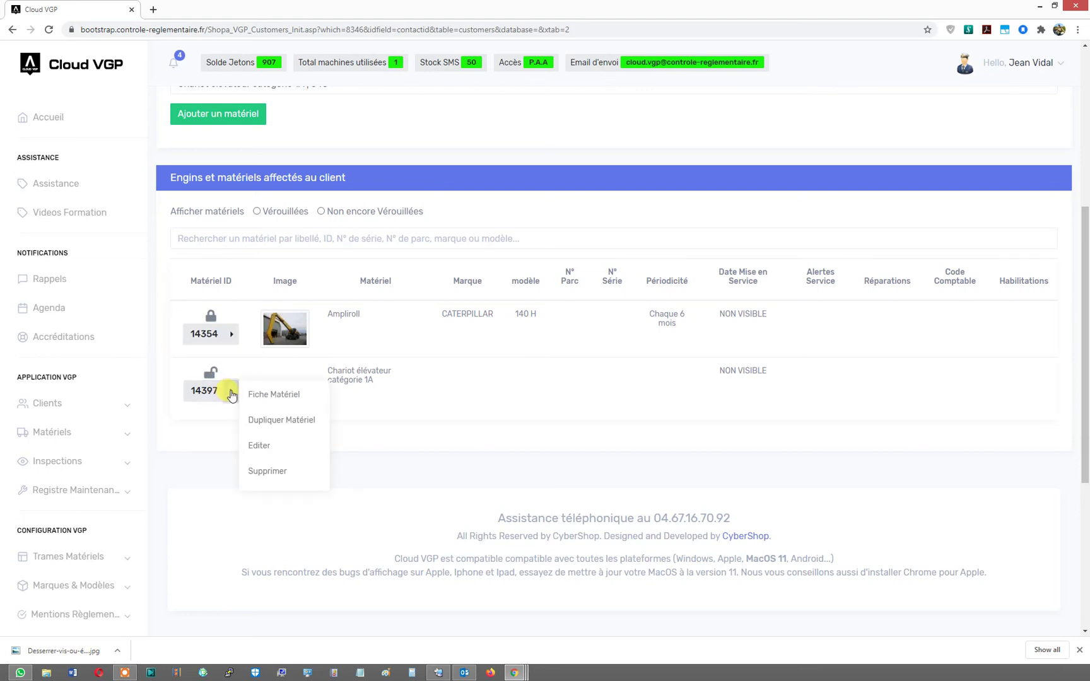
{"action": "left_click", "coordinate": [258, 395]}
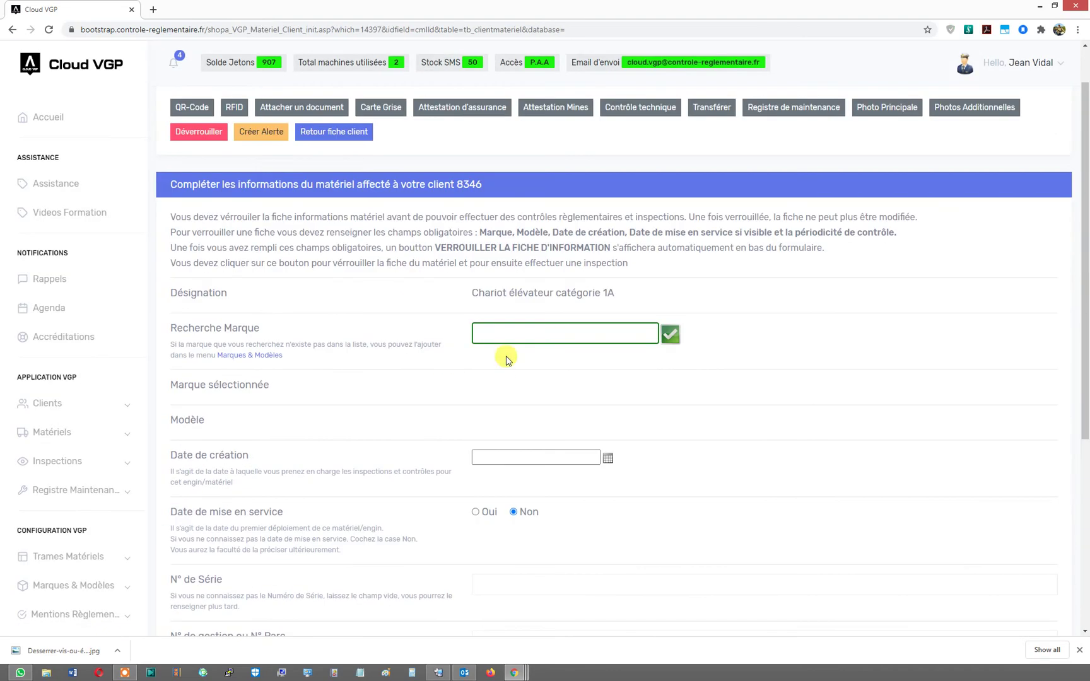
Set the forklift's brand to CATERPILLAR, using the search text "cat", and its model to 160 H
{"action": "left_click", "coordinate": [510, 335]}
{"action": "type", "text": "cat"}
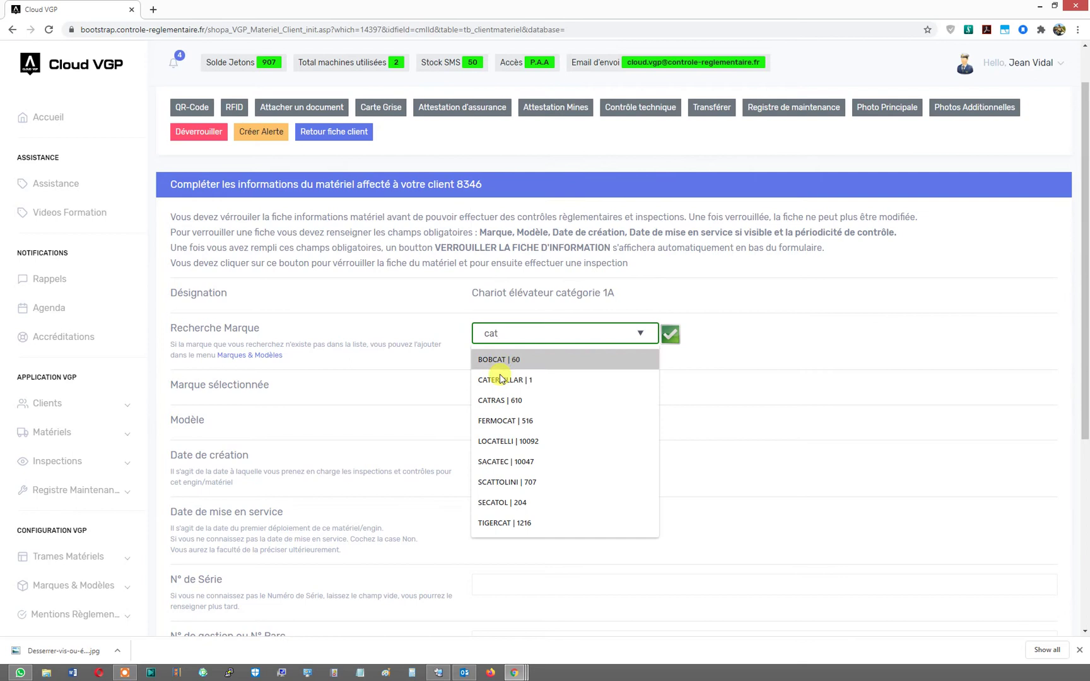
{"action": "left_click", "coordinate": [496, 380]}
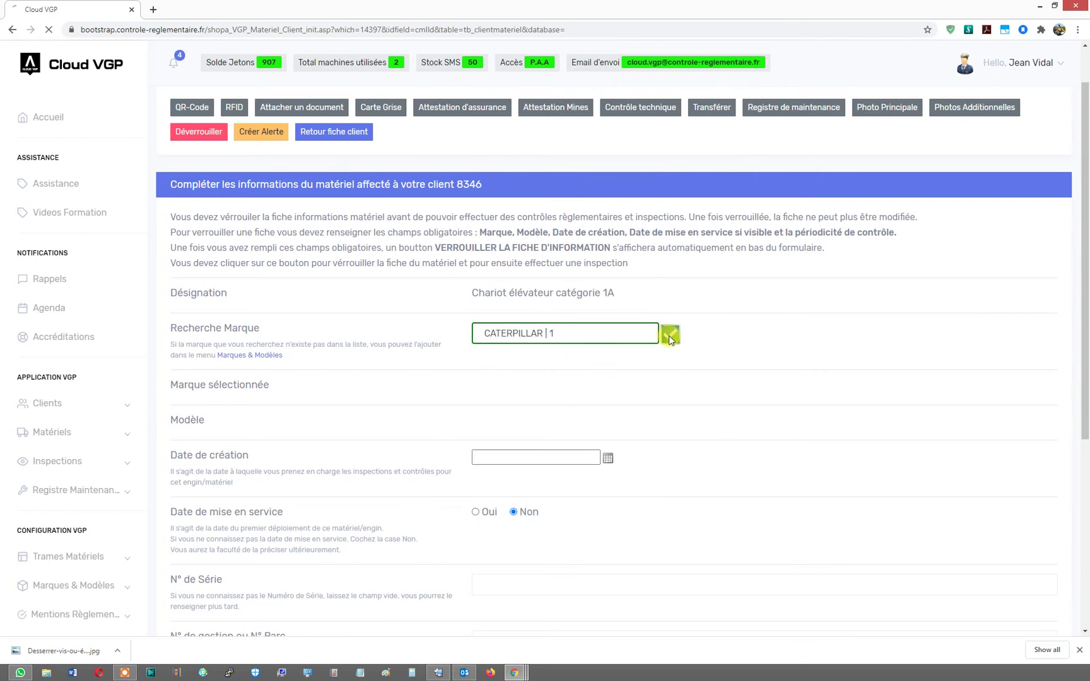
{"action": "left_click", "coordinate": [489, 432]}
{"action": "scroll", "coordinate": [492, 379], "scroll_direction": "down", "scroll_amount": 1}
{"action": "left_click", "coordinate": [498, 317]}
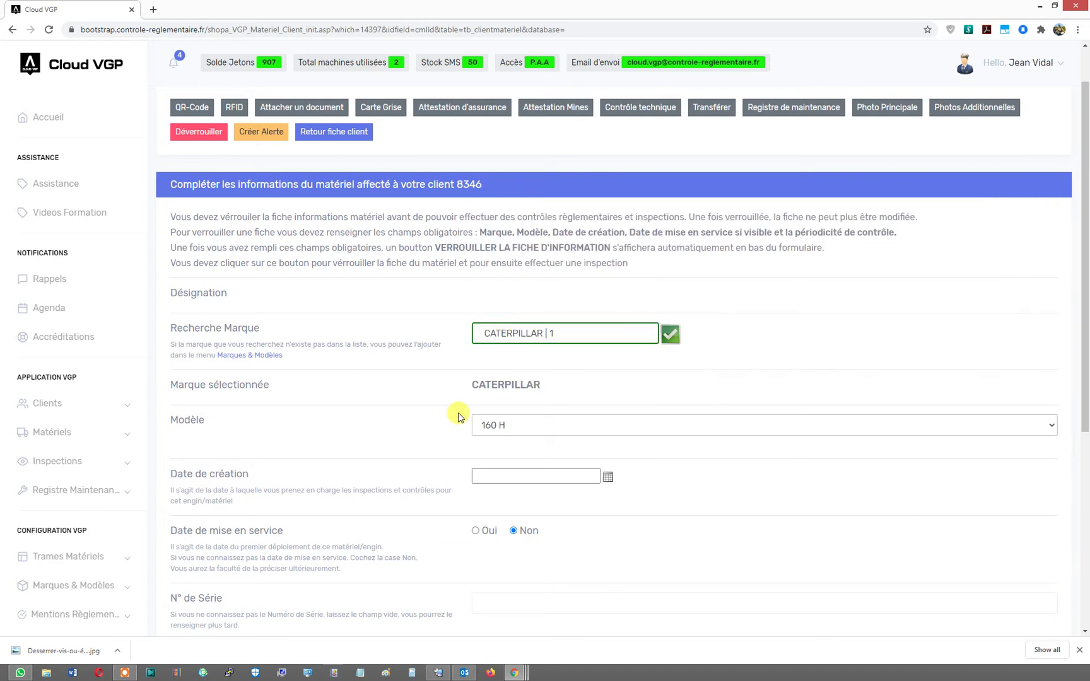
Set the forklift's creation date (Date de création) to 17/07/2020
{"action": "scroll", "coordinate": [437, 410], "scroll_direction": "down", "scroll_amount": 3}
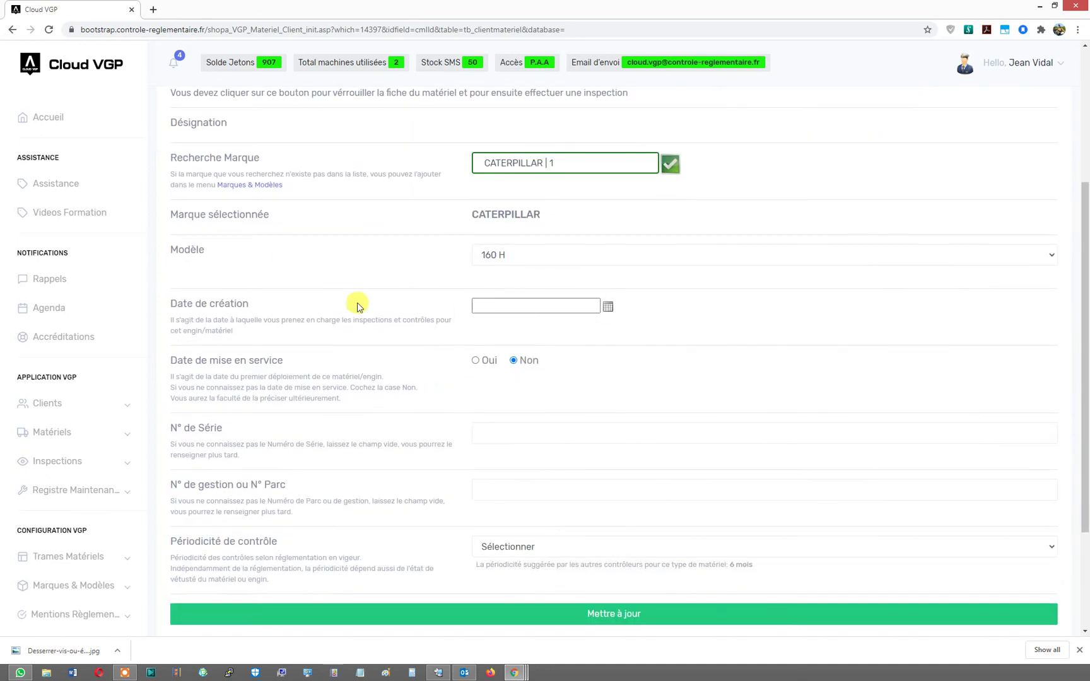
{"action": "left_click", "coordinate": [609, 308]}
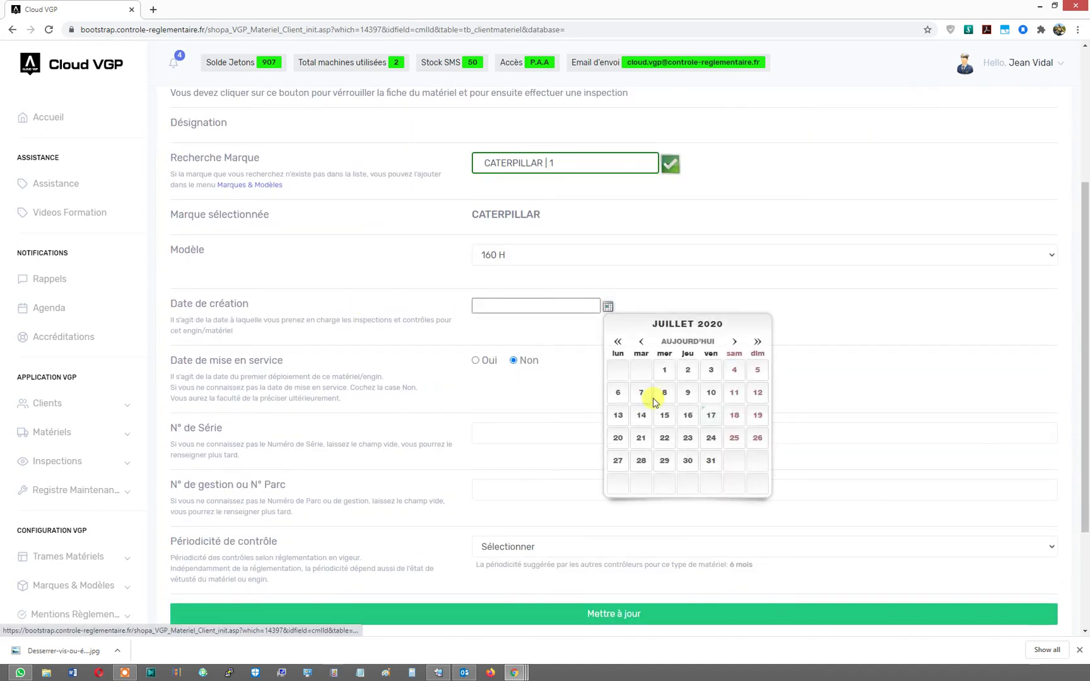
{"action": "left_click", "coordinate": [708, 419]}
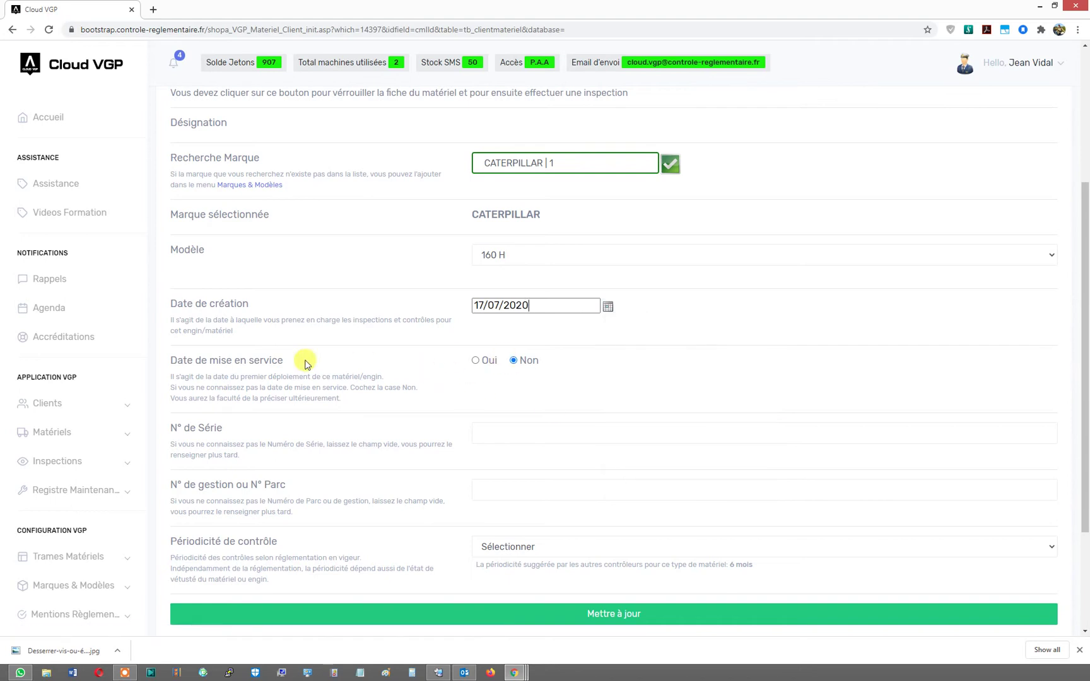
Update the equipment sheet with a control periodicity of 6 mois and lock its information
{"action": "scroll", "coordinate": [424, 384], "scroll_direction": "down", "scroll_amount": 3}
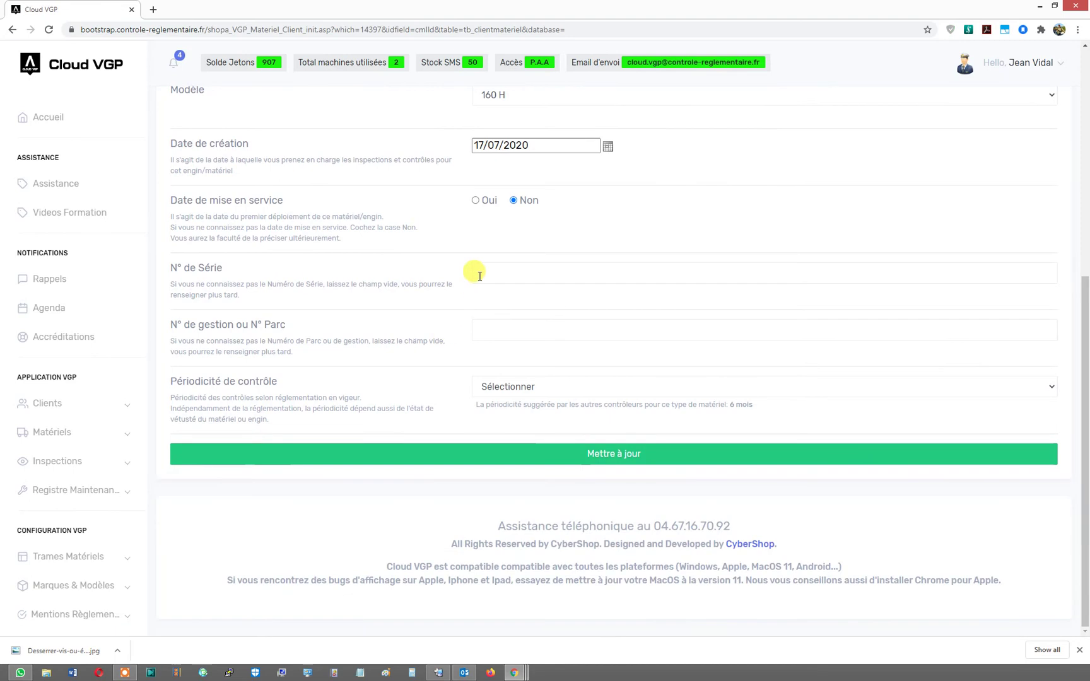
{"action": "left_click", "coordinate": [485, 332]}
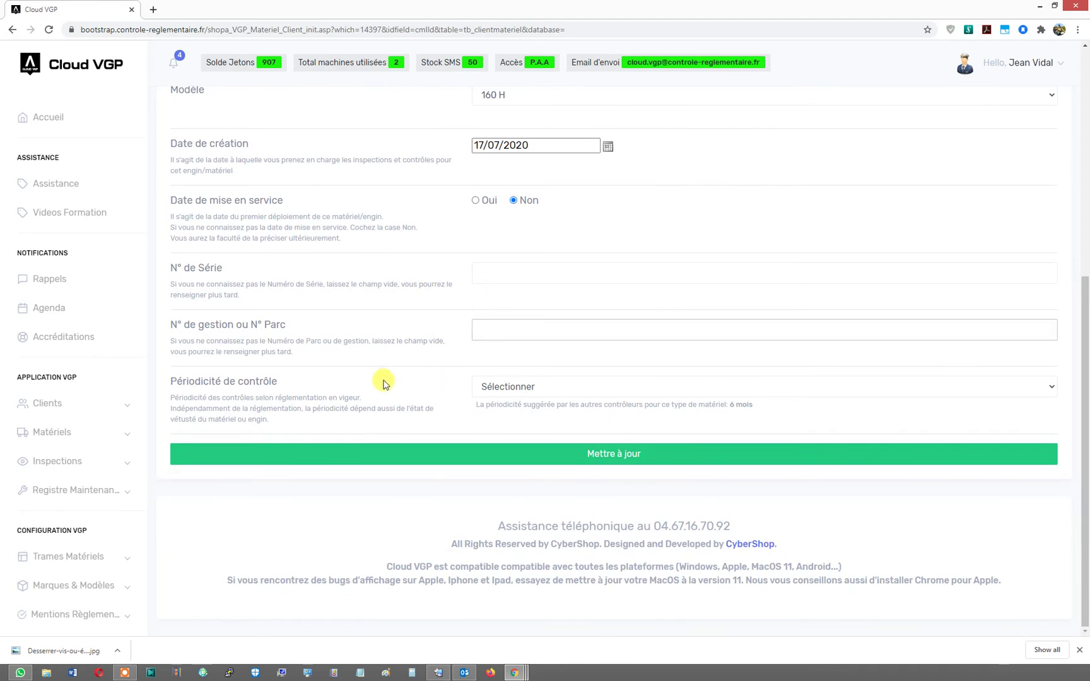
{"action": "left_click", "coordinate": [493, 391]}
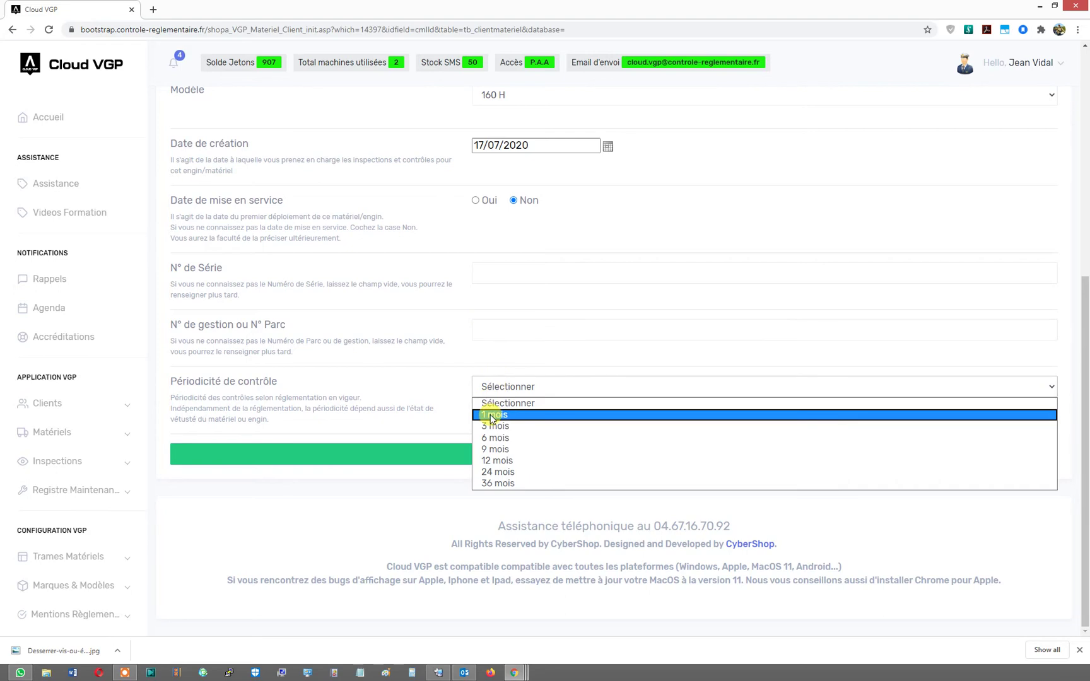
{"action": "left_click", "coordinate": [496, 439]}
{"action": "left_click", "coordinate": [593, 454]}
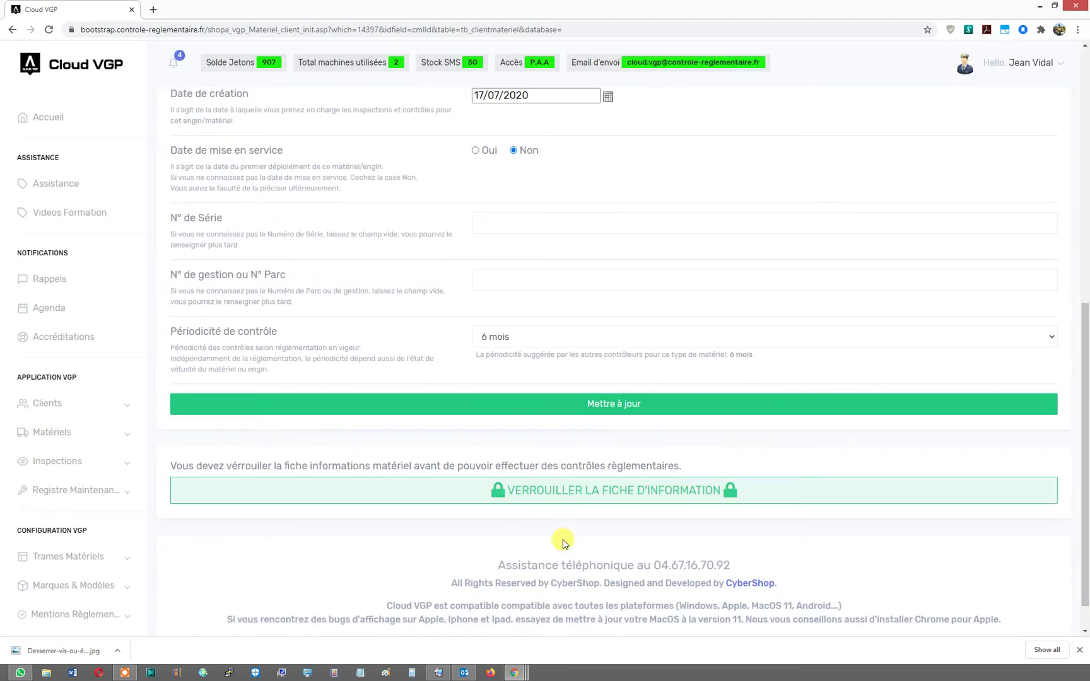
{"action": "left_click", "coordinate": [570, 492]}
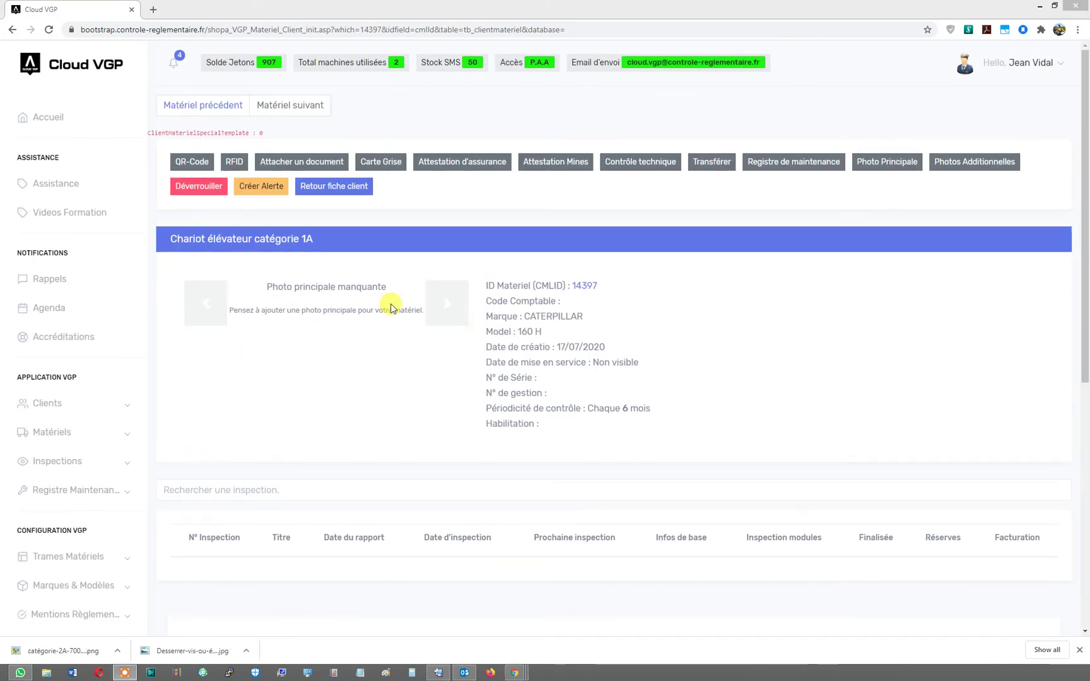
Upload the image catégorie-2A-700x401.png as the forklift's main photo
{"action": "left_click", "coordinate": [863, 165]}
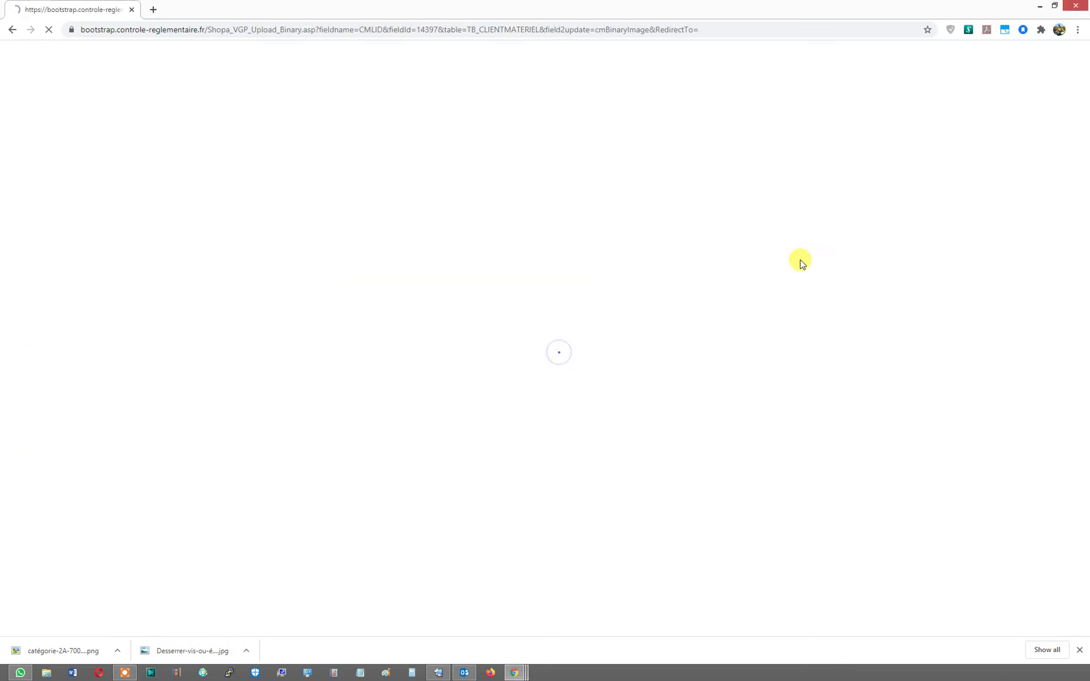
{"action": "left_click", "coordinate": [266, 189]}
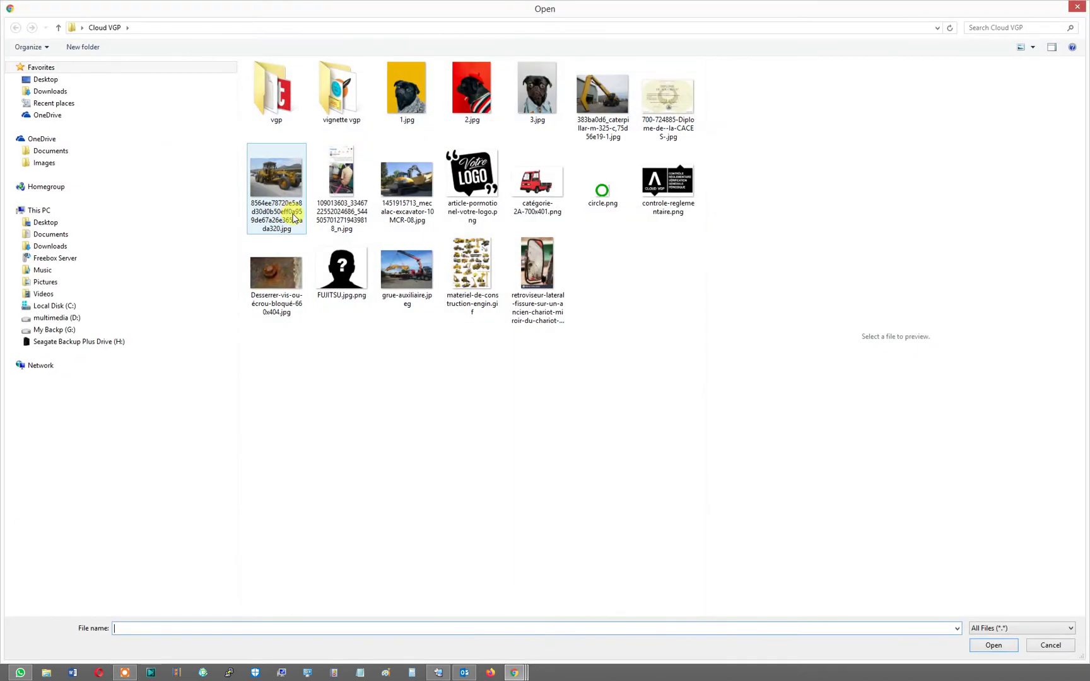
{"action": "double_click", "coordinate": [537, 188]}
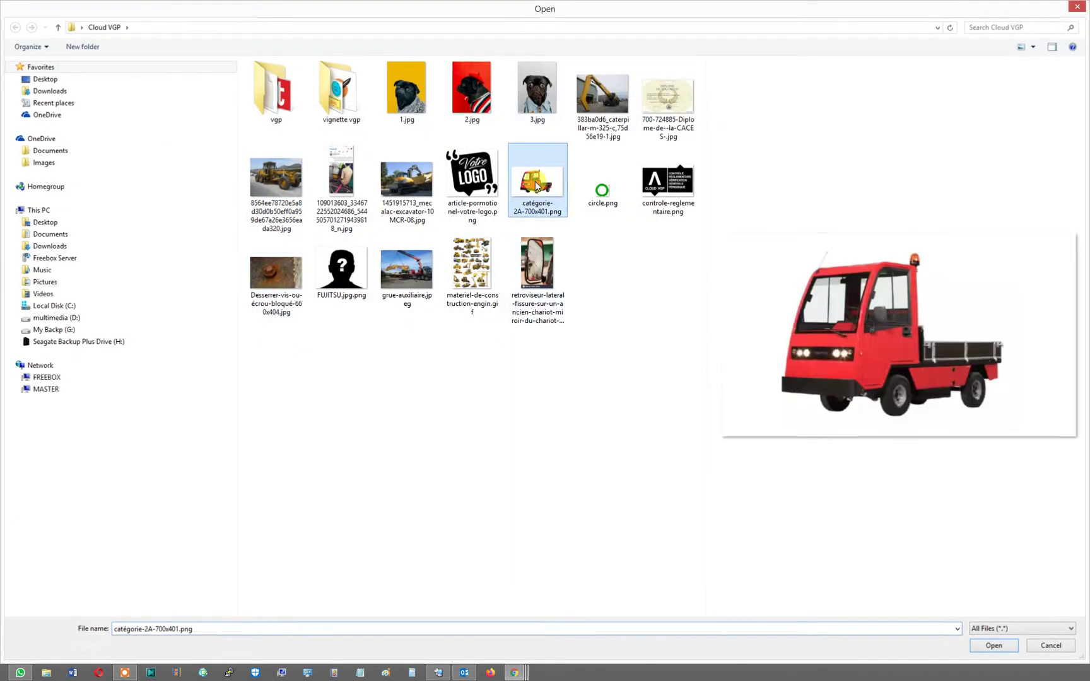
{"action": "left_click", "coordinate": [1010, 180]}
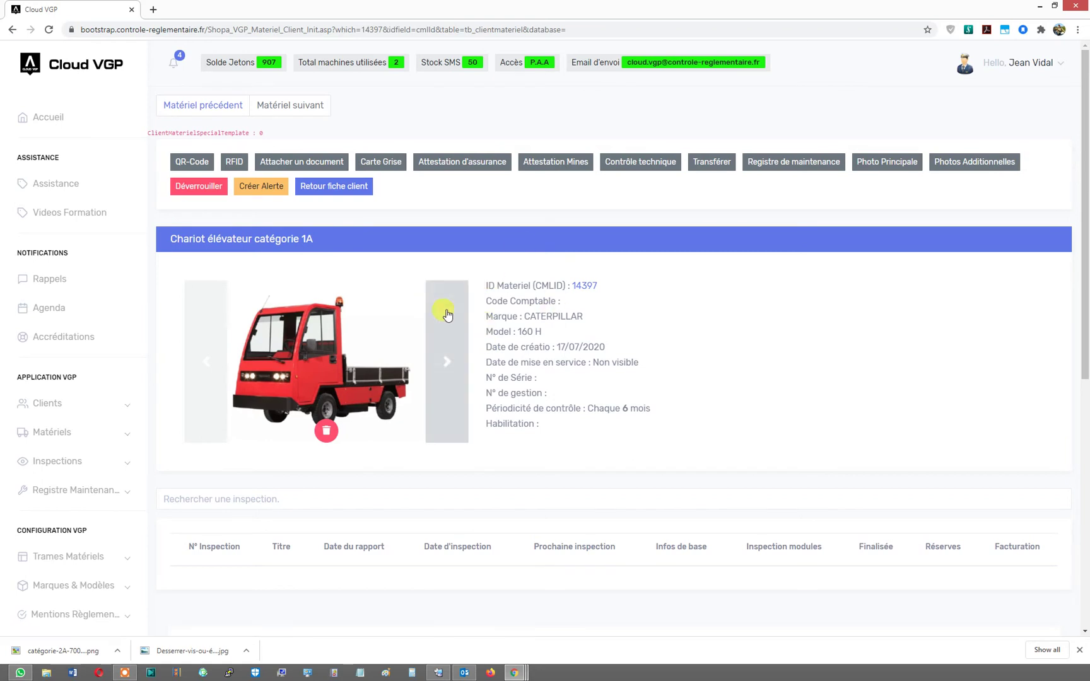
Review the forklift's sheet, then return to the client's record and check the list of assigned equipment
{"action": "scroll", "coordinate": [528, 345], "scroll_direction": "down", "scroll_amount": 3}
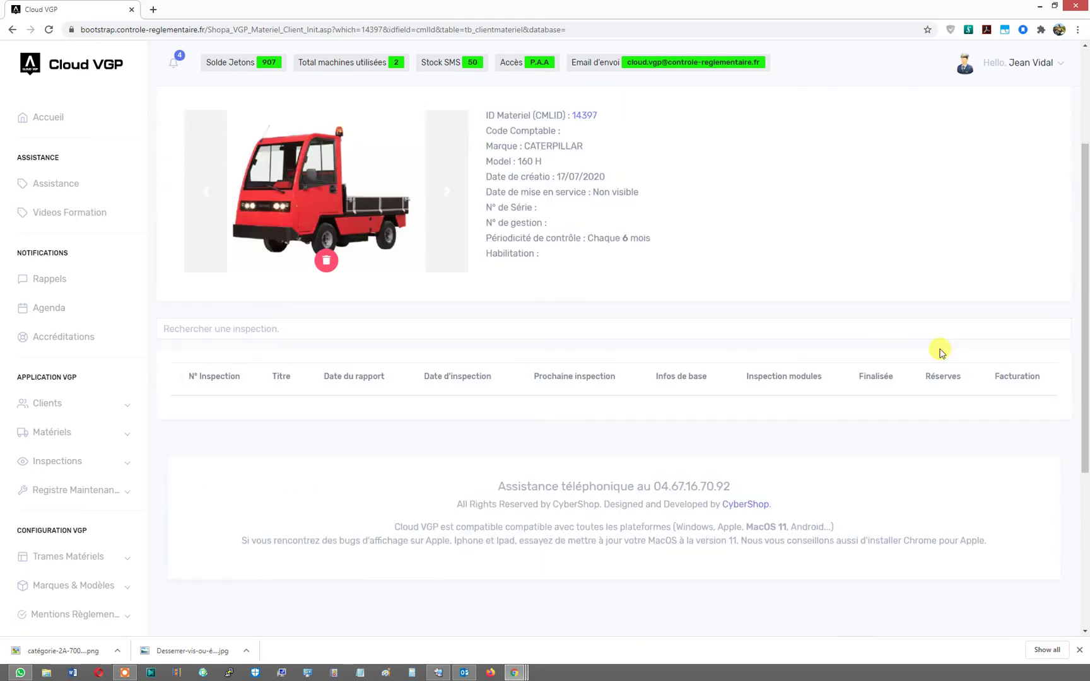
{"action": "scroll", "coordinate": [1086, 310], "scroll_direction": "up", "scroll_amount": 3}
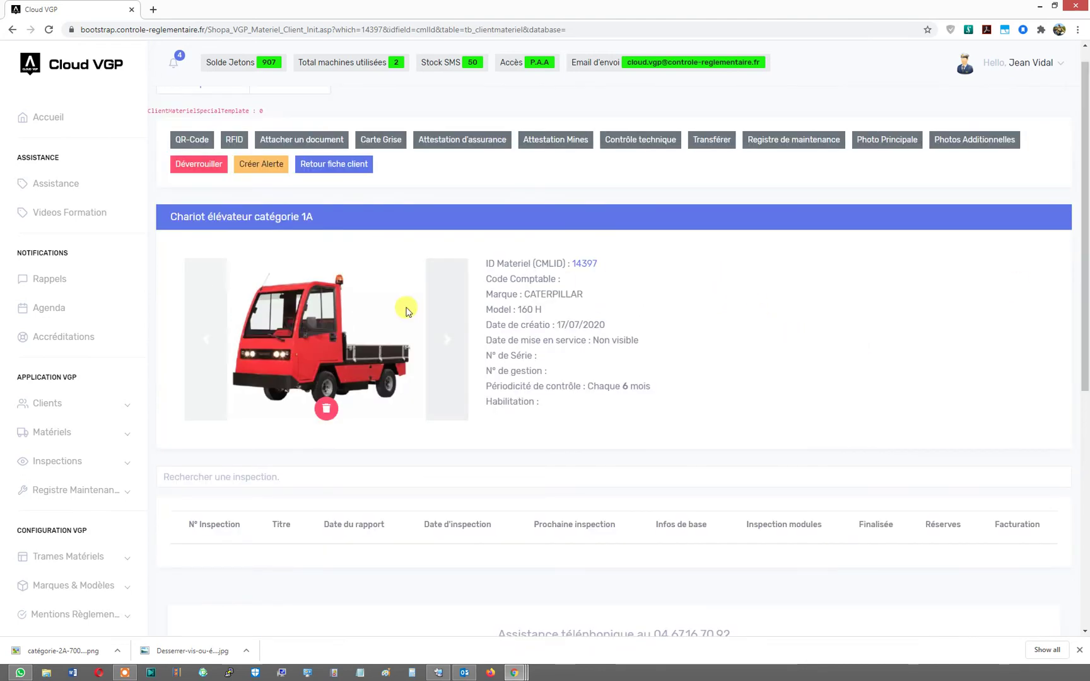
{"action": "left_click", "coordinate": [327, 169]}
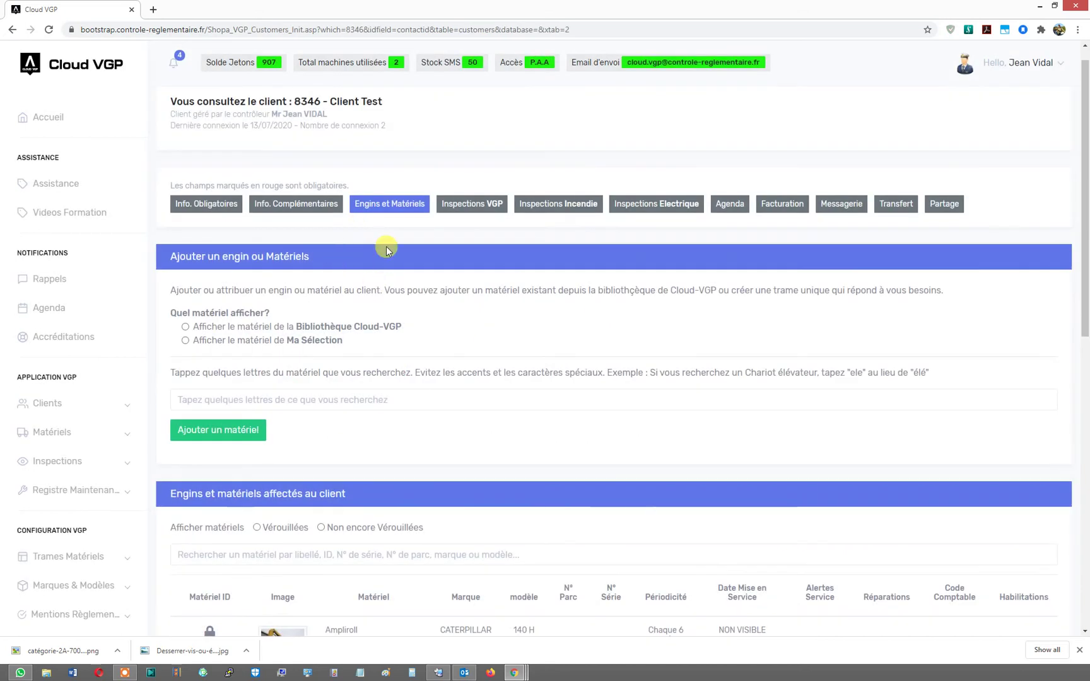
{"action": "scroll", "coordinate": [379, 258], "scroll_direction": "down", "scroll_amount": 4}
{"action": "mouse_move", "coordinate": [210, 465]}
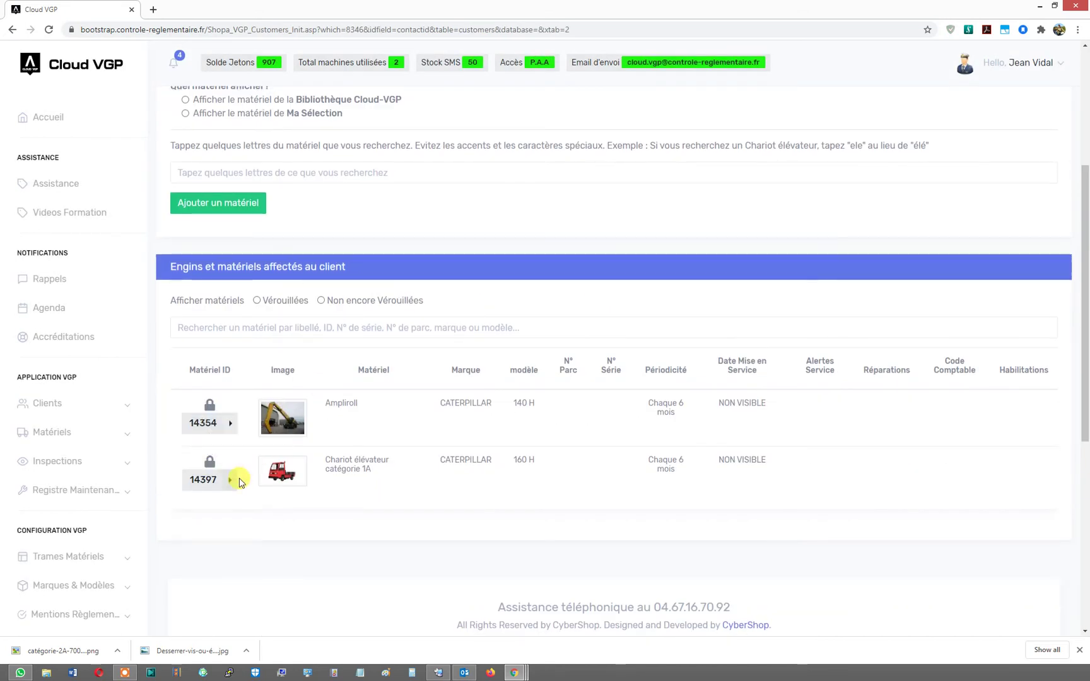
Open the inspection menu for the Chariot élévateur catégorie 1A among the client's VGP inspections
{"action": "scroll", "coordinate": [348, 455], "scroll_direction": "up", "scroll_amount": 2}
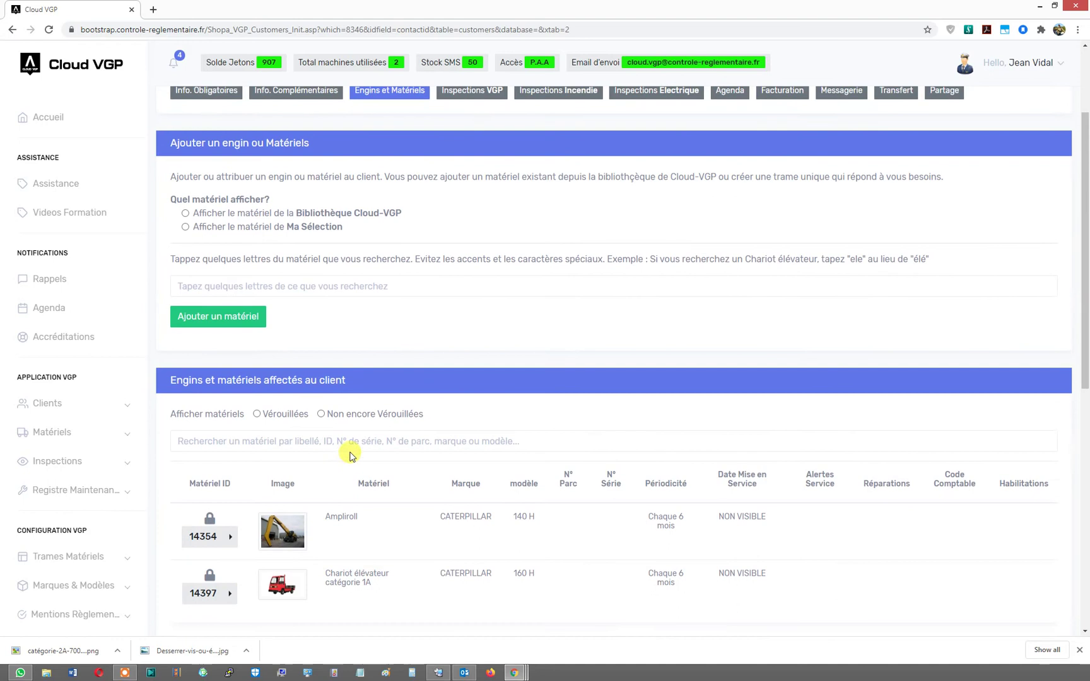
{"action": "left_click", "coordinate": [465, 92]}
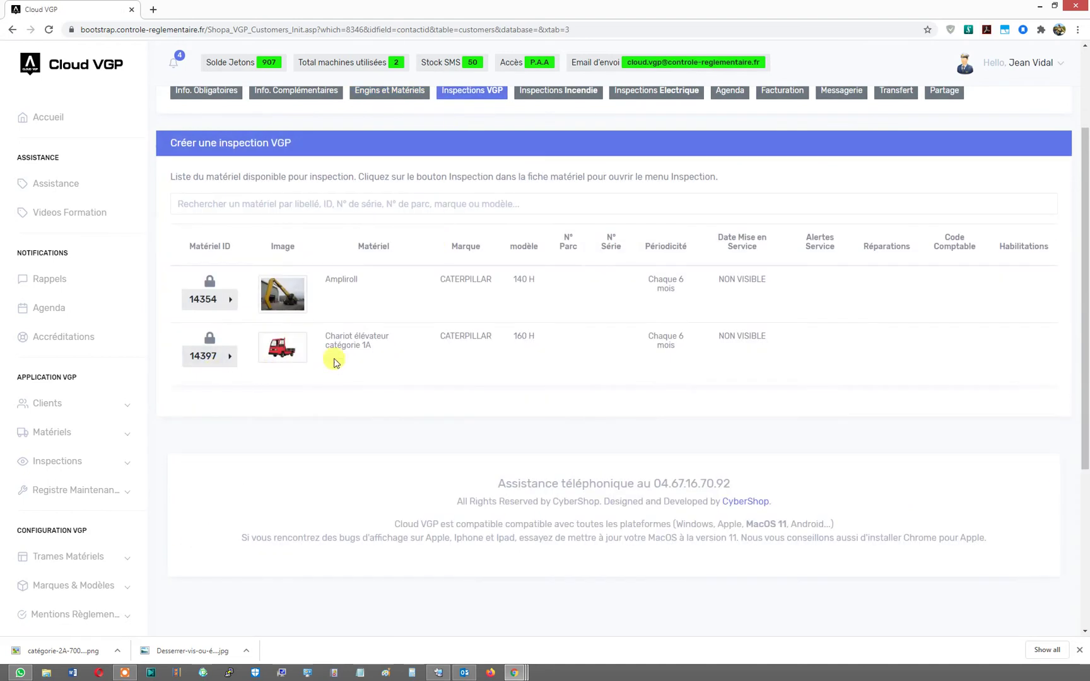
{"action": "left_click", "coordinate": [232, 358]}
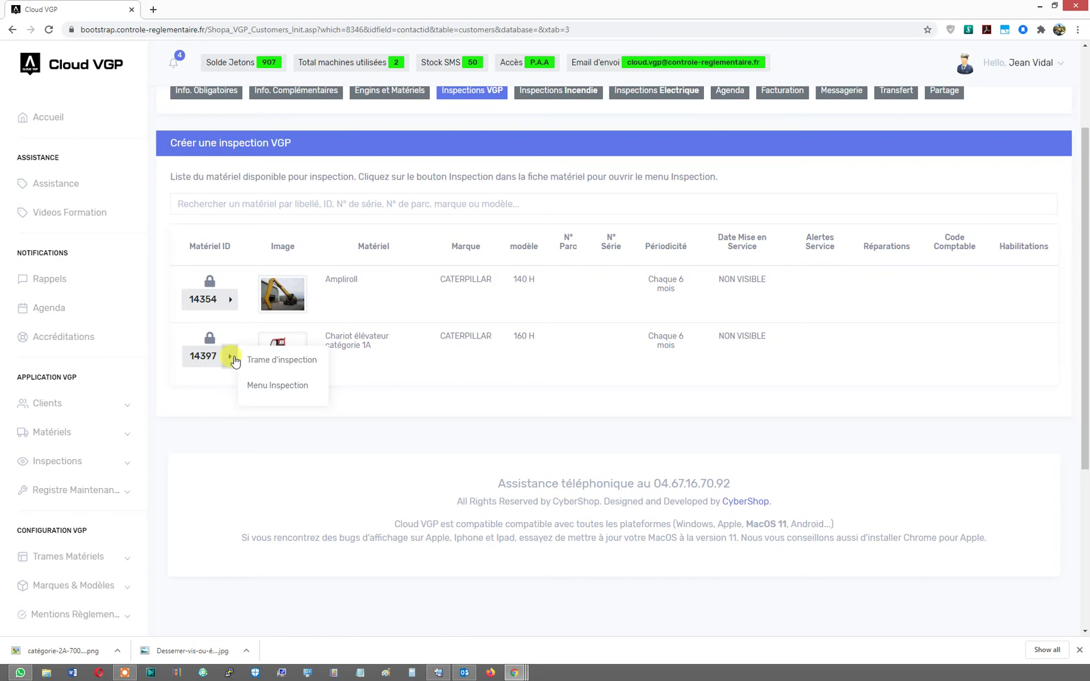
{"action": "left_click", "coordinate": [276, 387]}
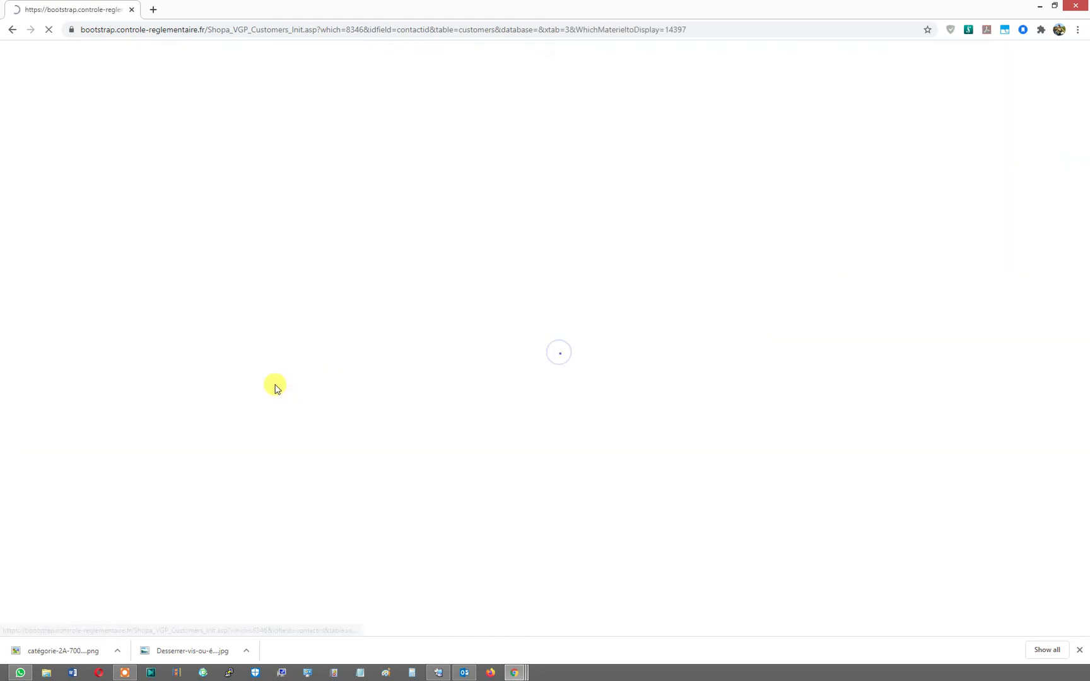
{"action": "scroll", "coordinate": [258, 292], "scroll_direction": "up", "scroll_amount": 1}
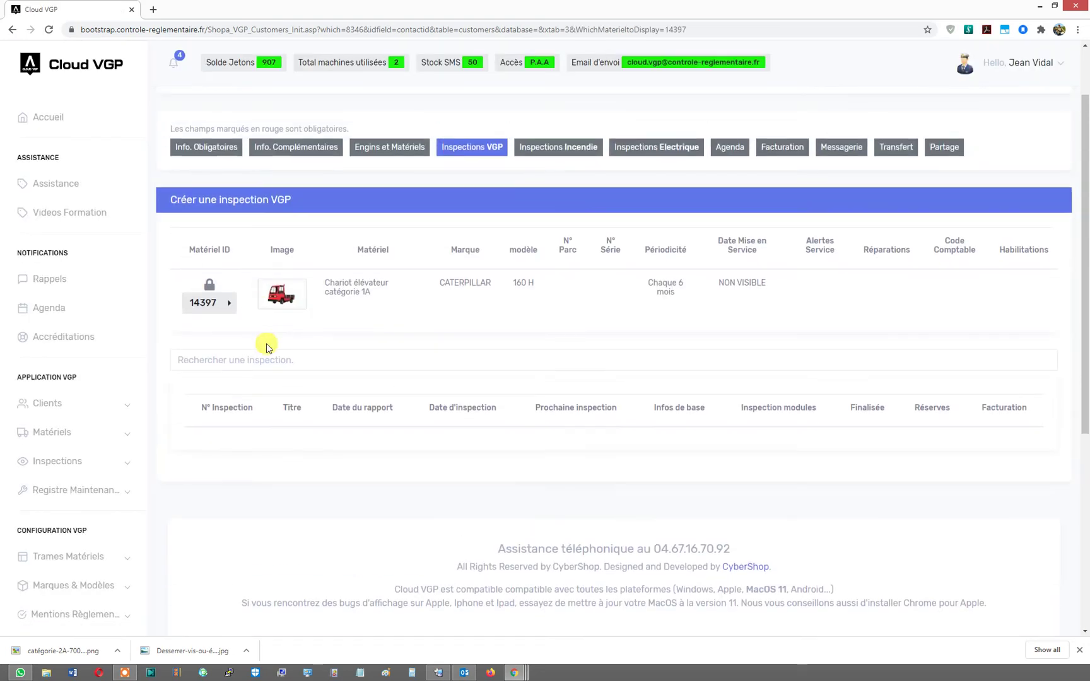
Create a new inspection for the Chariot élévateur catégorie 1A and open it for online completion
{"action": "left_click", "coordinate": [229, 303]}
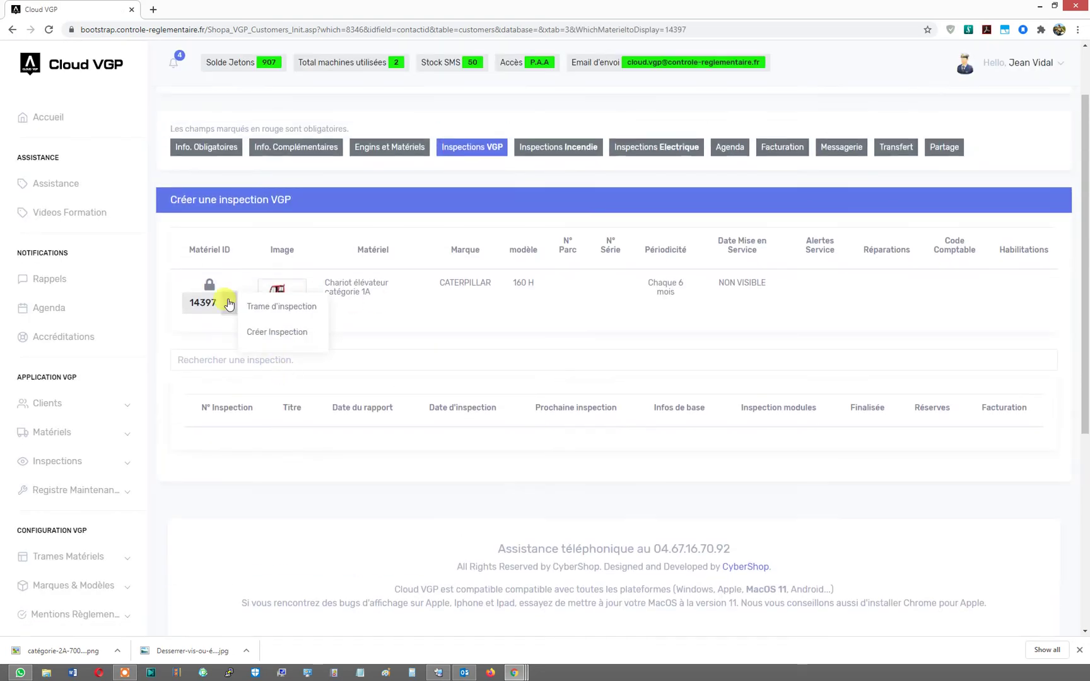
{"action": "left_click", "coordinate": [268, 332]}
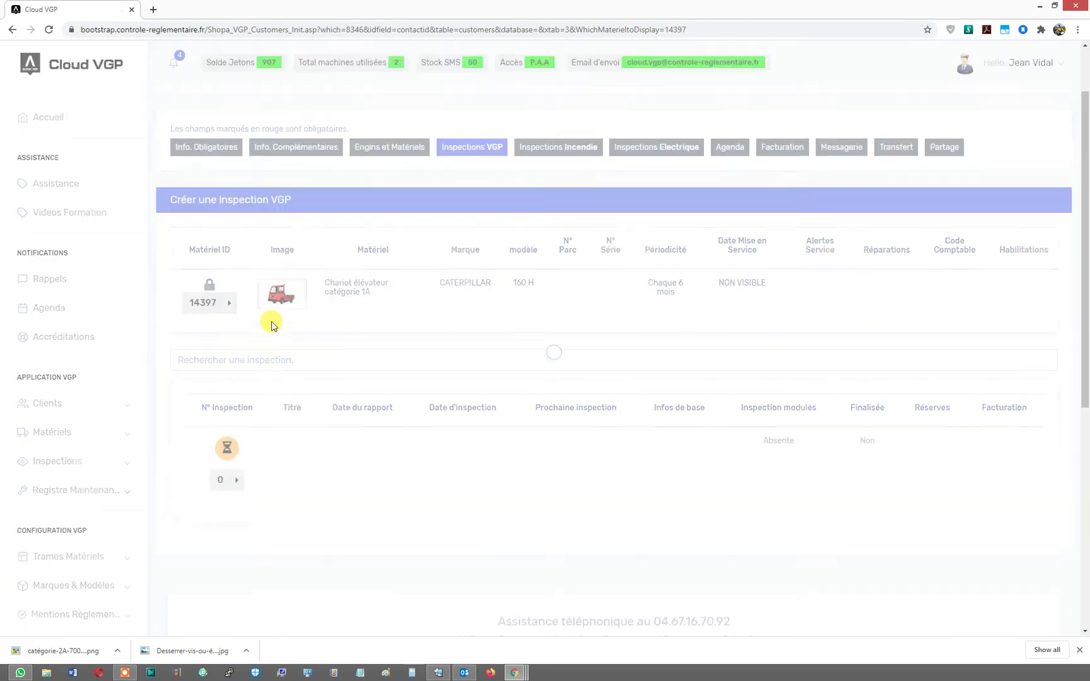
{"action": "scroll", "coordinate": [370, 457], "scroll_direction": "down", "scroll_amount": 2}
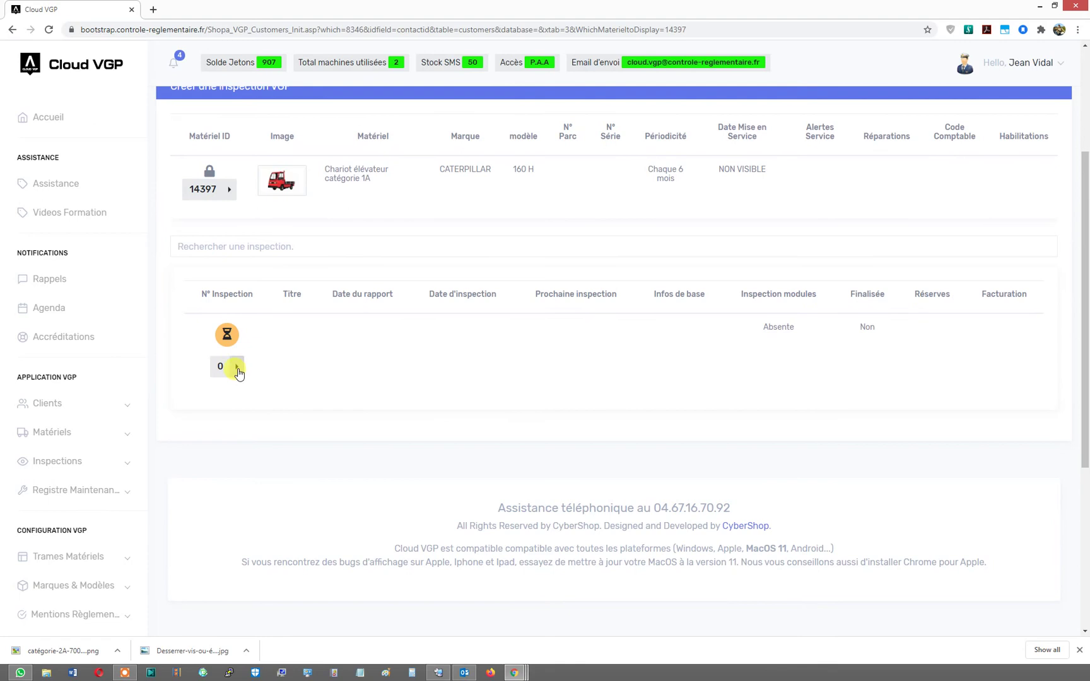
{"action": "left_click", "coordinate": [238, 369]}
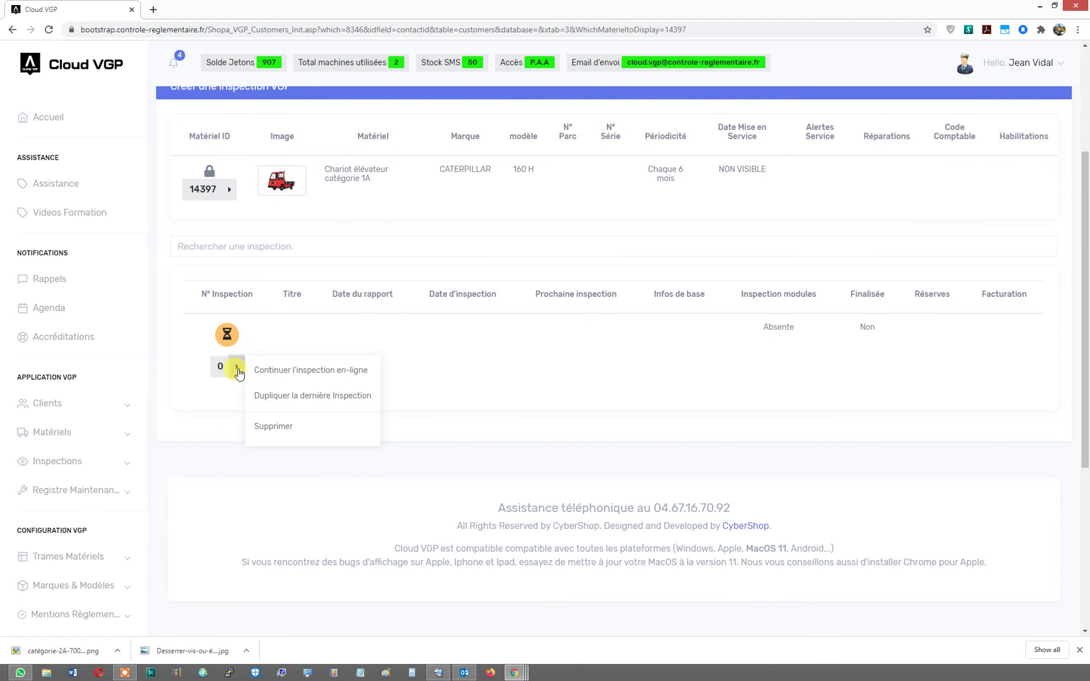
{"action": "left_click", "coordinate": [307, 373]}
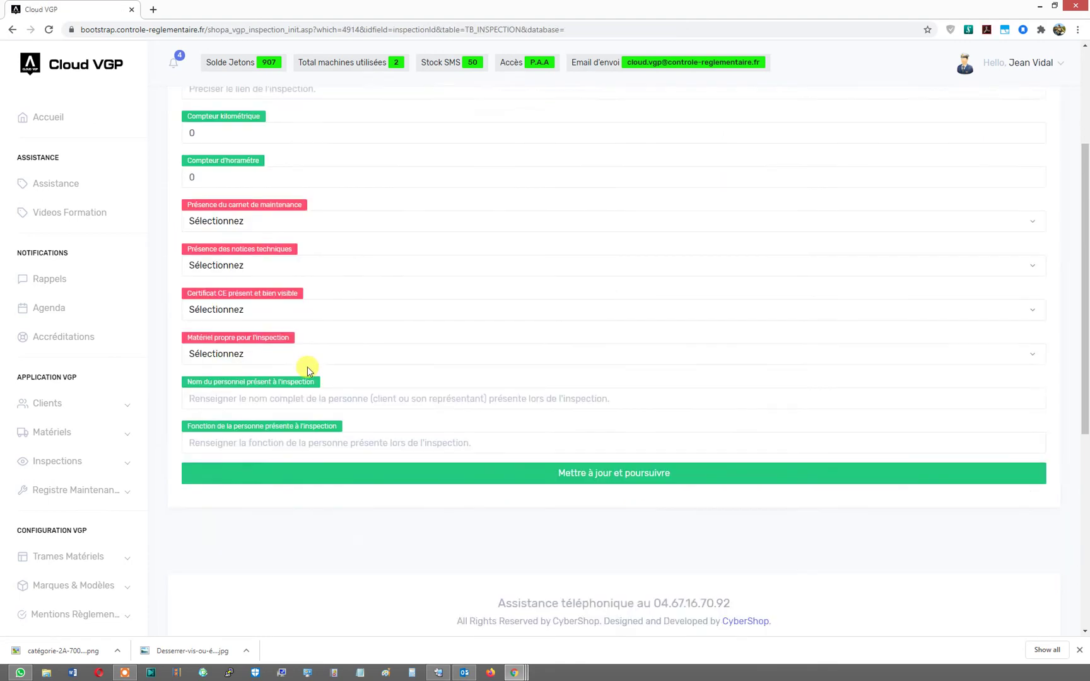
Set the inspection type to Vérification Générale Périodique, the location to montpellier and the kilometre counter to 150000
{"action": "scroll", "coordinate": [332, 360], "scroll_direction": "up", "scroll_amount": 3}
{"action": "left_click", "coordinate": [275, 192]}
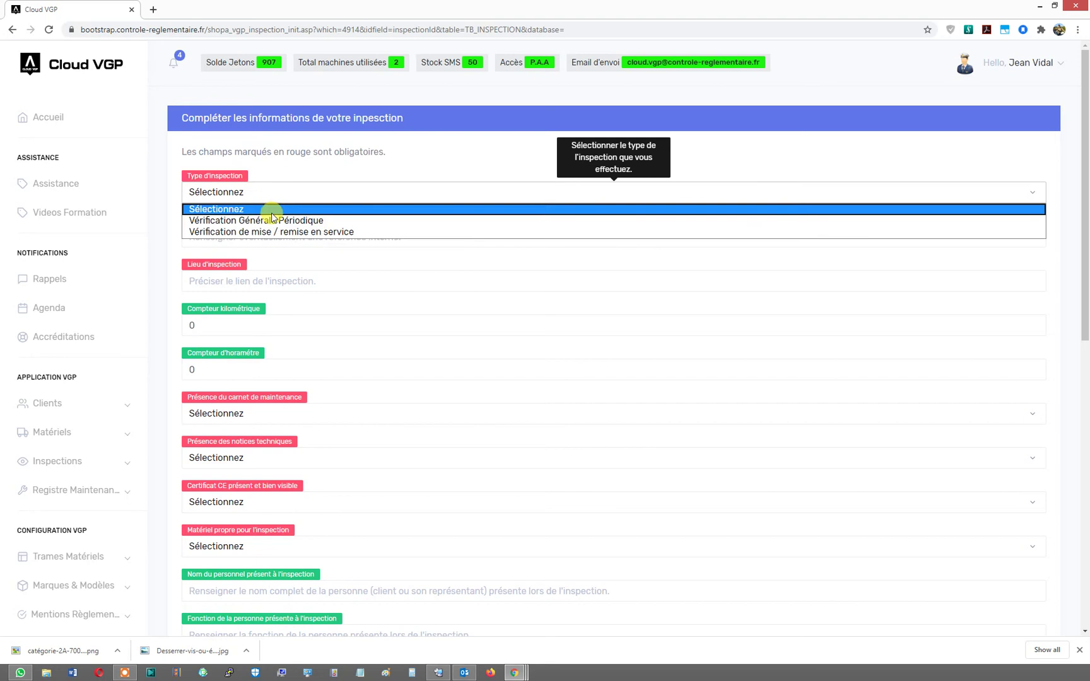
{"action": "left_click", "coordinate": [268, 217]}
{"action": "left_click", "coordinate": [257, 281]}
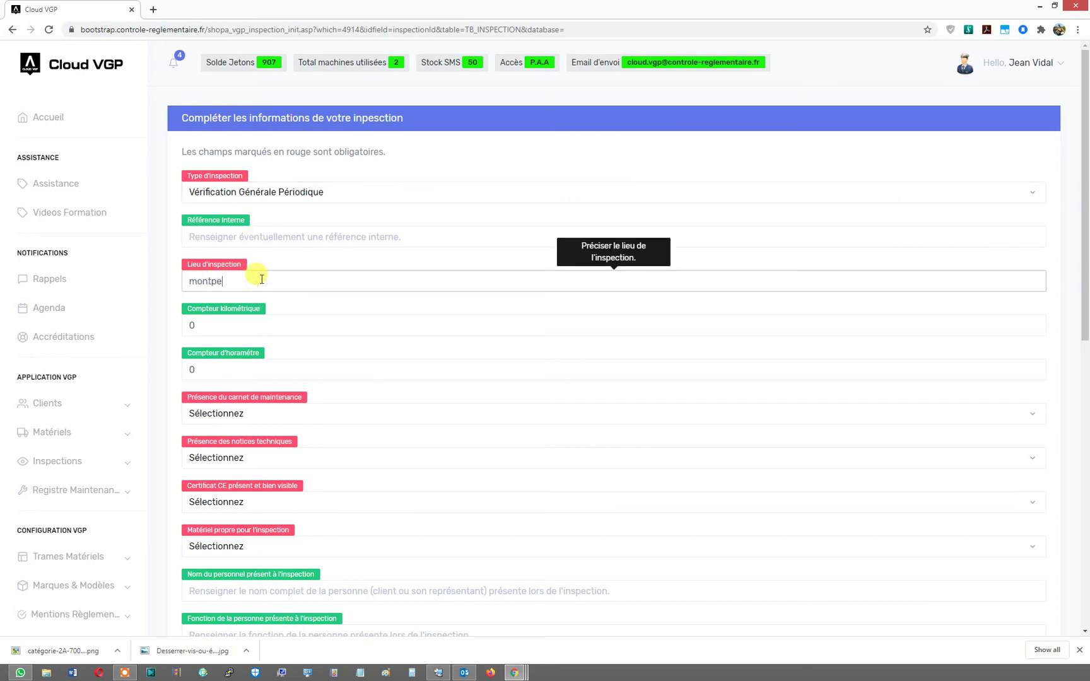
{"action": "type", "text": "montpellier"}
{"action": "left_click", "coordinate": [244, 322]}
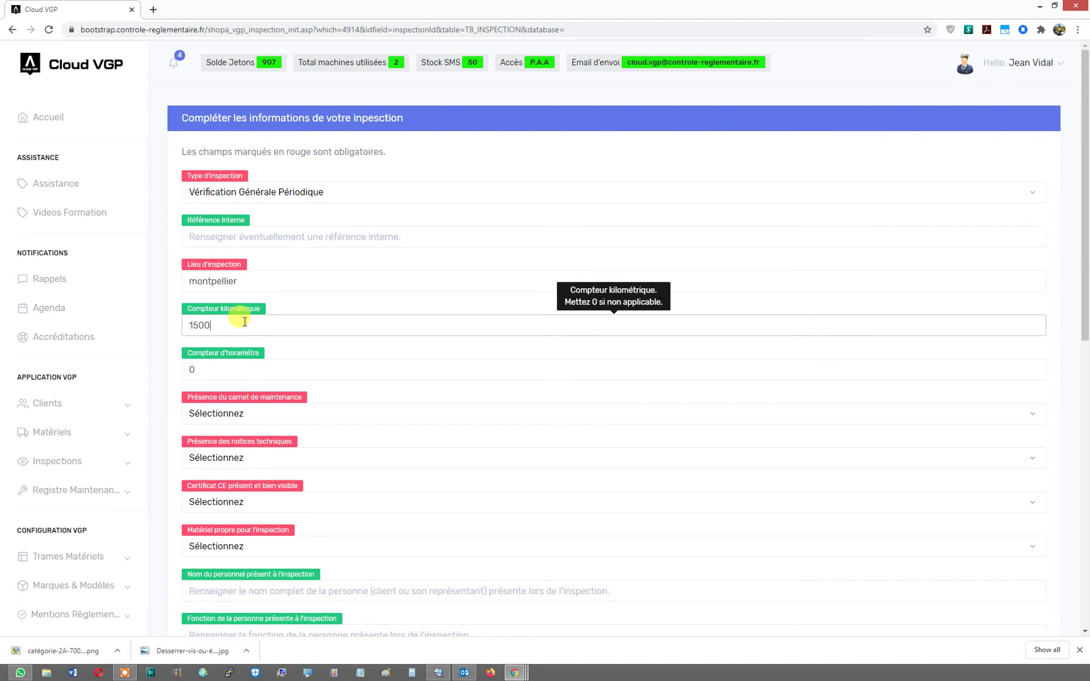
{"action": "type", "text": "150000"}
Answer Oui for the maintenance log, technical notices, visible CE certificate and equipment cleanliness
{"action": "scroll", "coordinate": [245, 322], "scroll_direction": "down", "scroll_amount": 1}
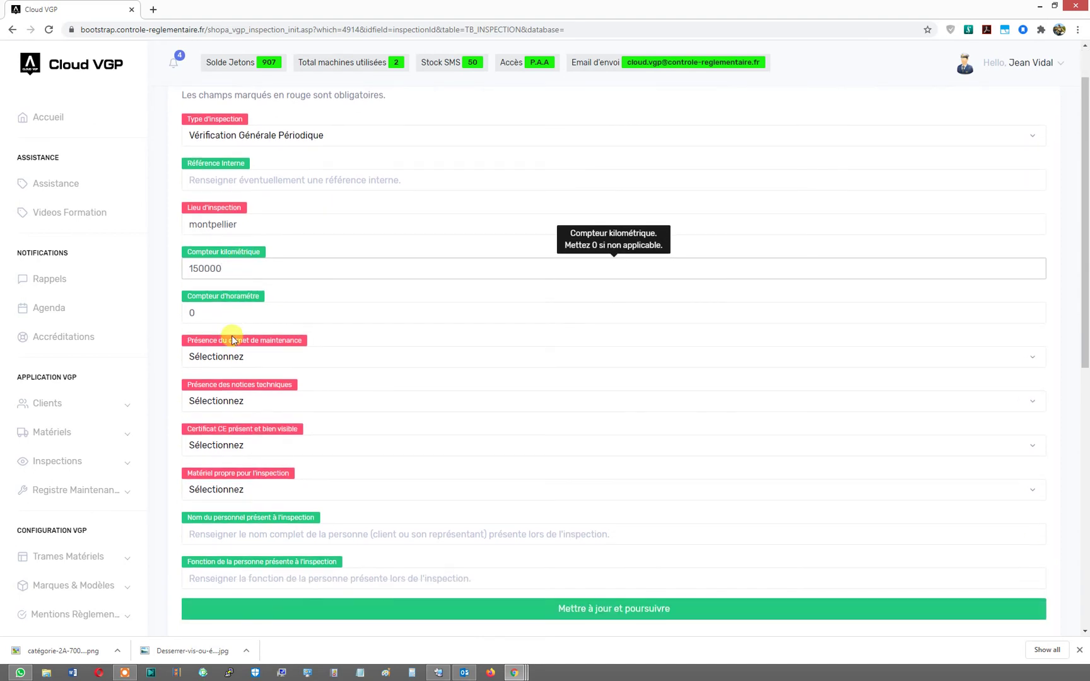
{"action": "left_click", "coordinate": [229, 357]}
{"action": "left_click", "coordinate": [230, 384]}
{"action": "left_click", "coordinate": [221, 401]}
{"action": "left_click", "coordinate": [224, 427]}
{"action": "left_click", "coordinate": [221, 445]}
{"action": "left_click", "coordinate": [221, 474]}
{"action": "left_click", "coordinate": [219, 490]}
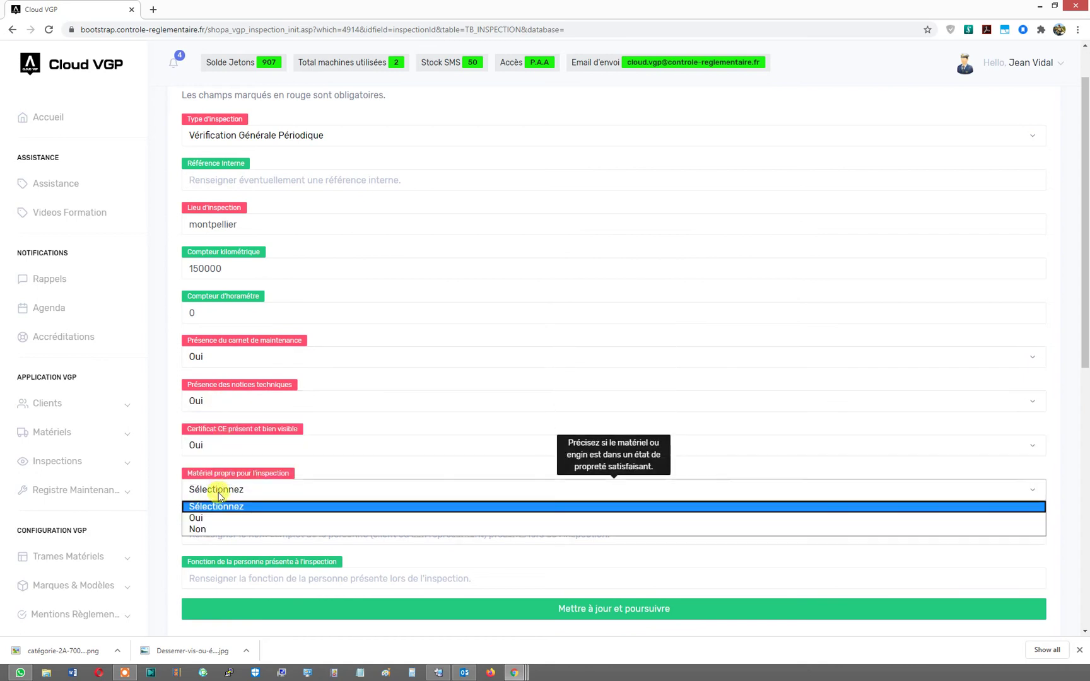
{"action": "left_click", "coordinate": [216, 518]}
Enter the name of the person present at the inspection with the function chef du parc, and save the inspection information
{"action": "left_click", "coordinate": [220, 534]}
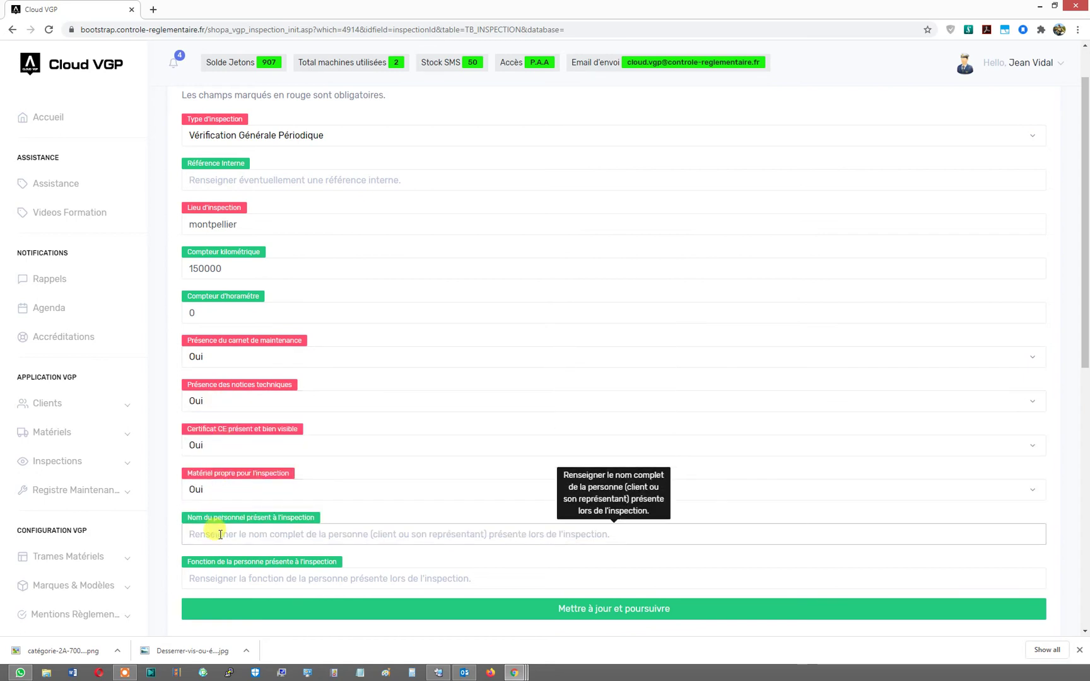
{"action": "type", "text": "jean-paul"}
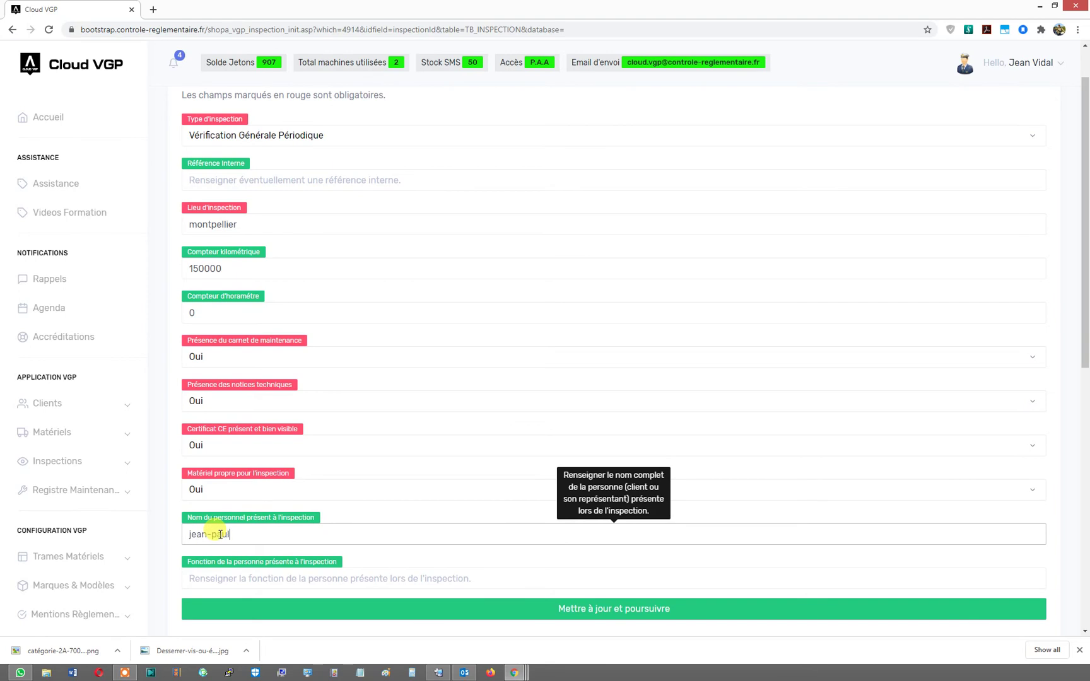
{"action": "key", "text": "Tab"}
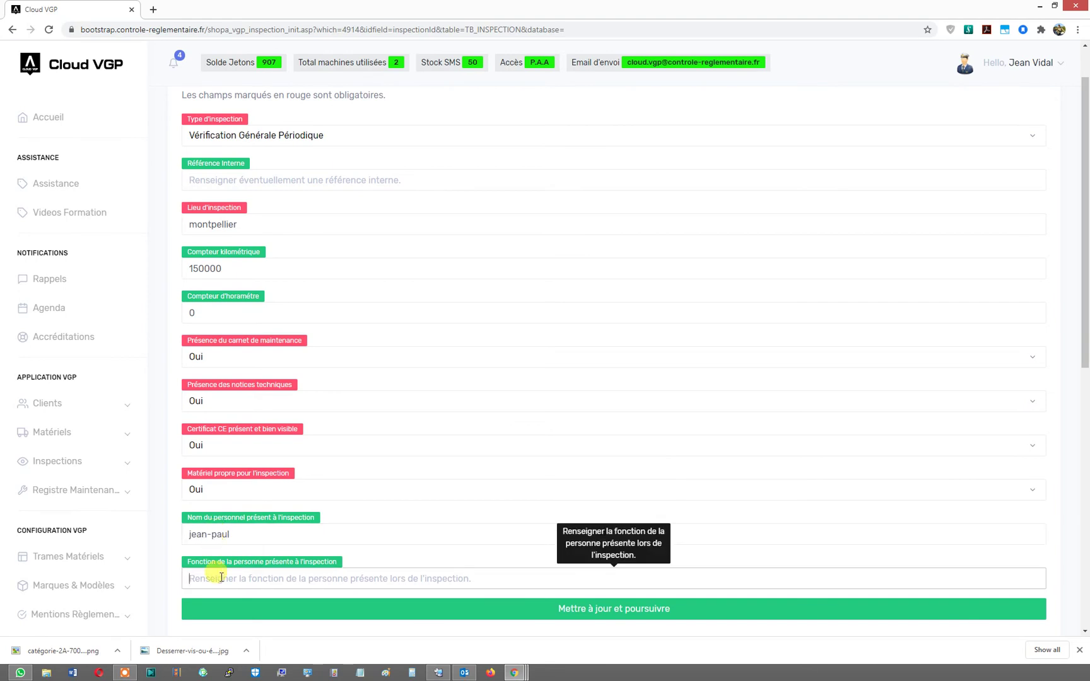
{"action": "type", "text": "chef du"}
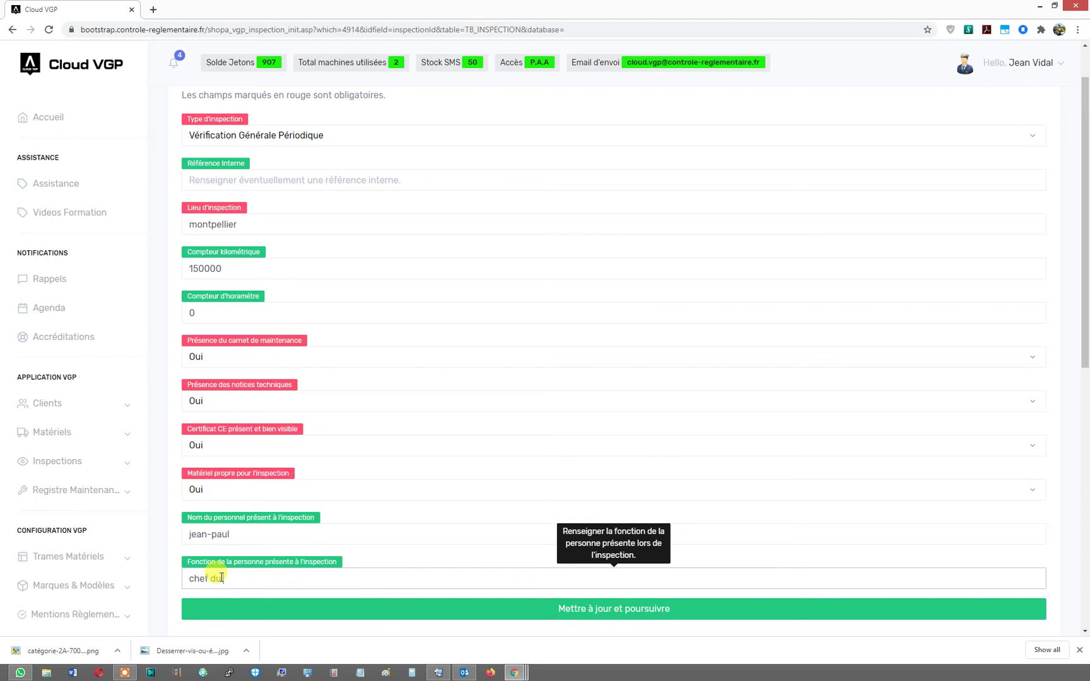
{"action": "type", "text": " parc"}
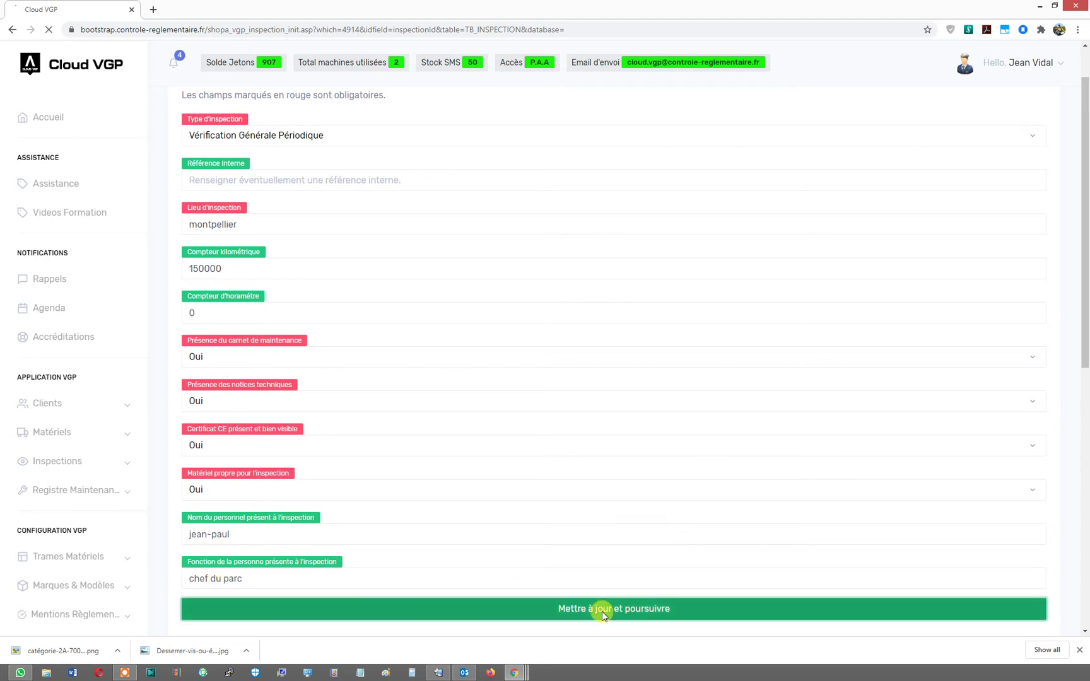
{"action": "left_click", "coordinate": [599, 609]}
Generate the modules to inspect and dismiss the browser's downloads bar
{"action": "scroll", "coordinate": [574, 506], "scroll_direction": "up", "scroll_amount": 1}
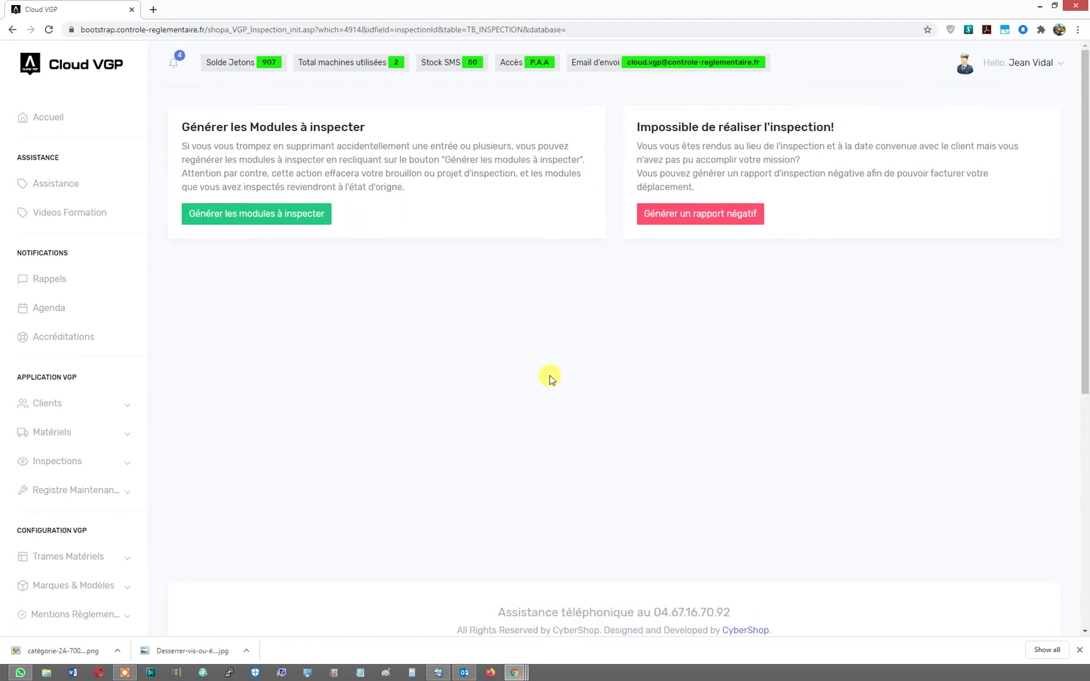
{"action": "left_click", "coordinate": [254, 214]}
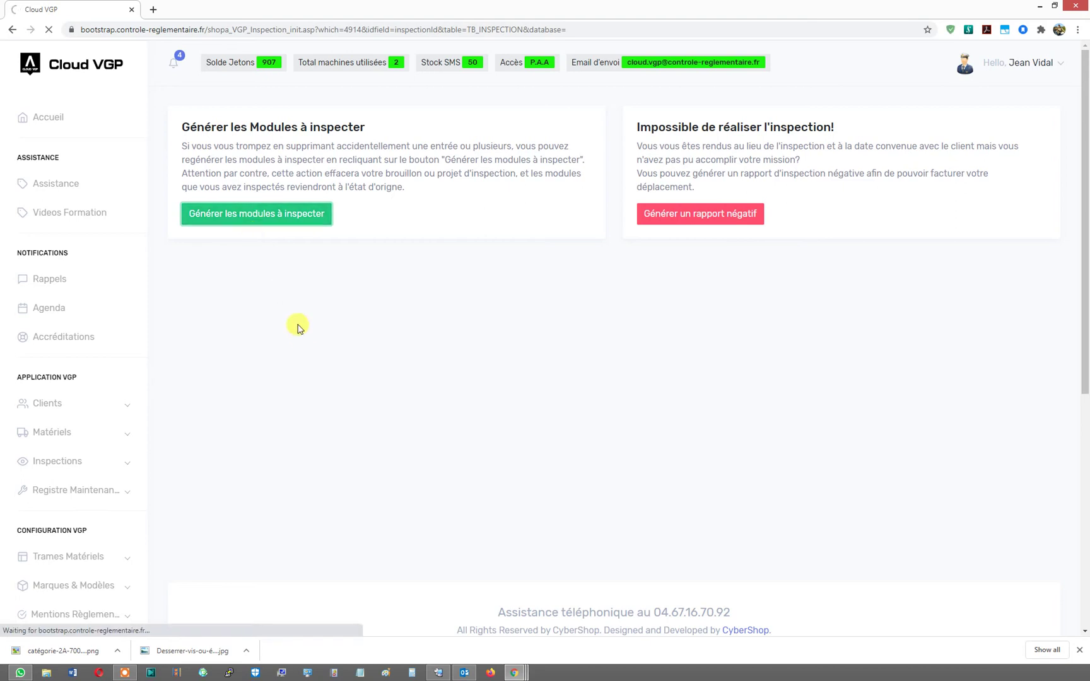
{"action": "left_click", "coordinate": [1079, 651]}
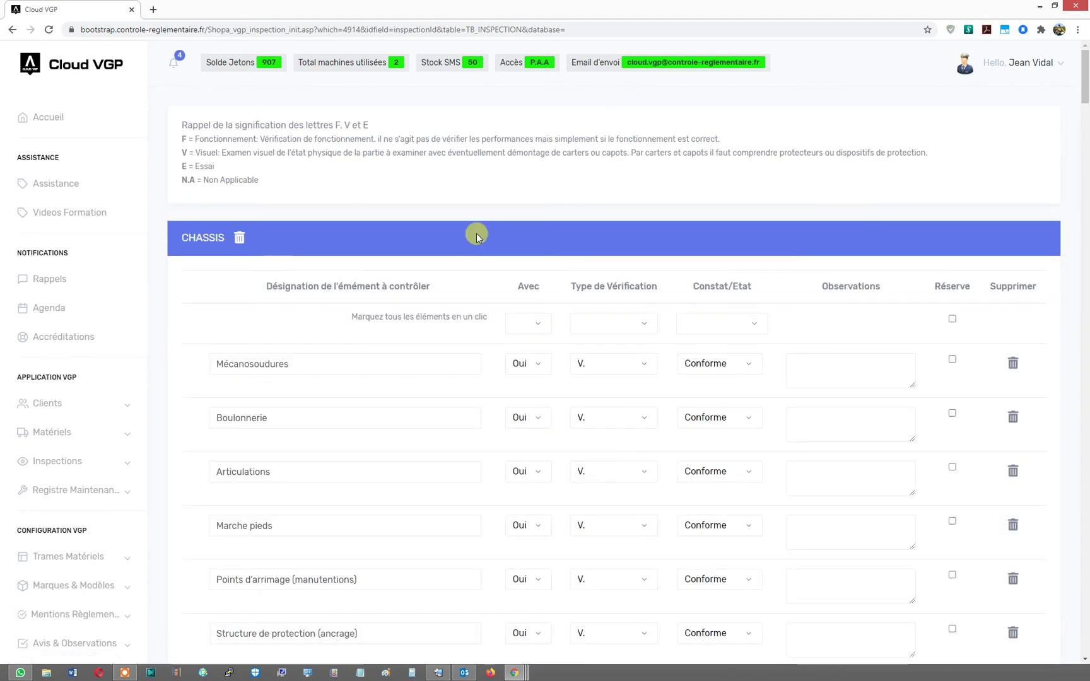
In POSTE DE CONDUITE, mark Siège et fixations as Non Conforme with the observation "boulonneries rouillées" and flag it as a reserve
{"action": "left_click_drag", "start_coordinate": [1087, 91], "coordinate": [1037, 374]}
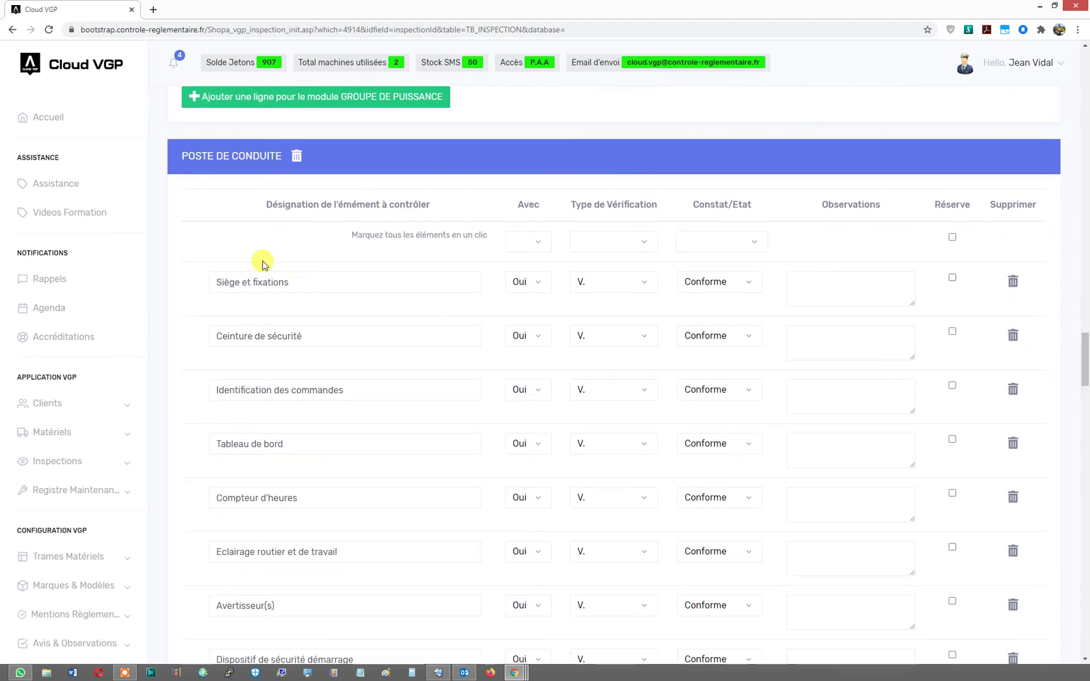
{"action": "left_click", "coordinate": [698, 282]}
{"action": "left_click", "coordinate": [709, 320]}
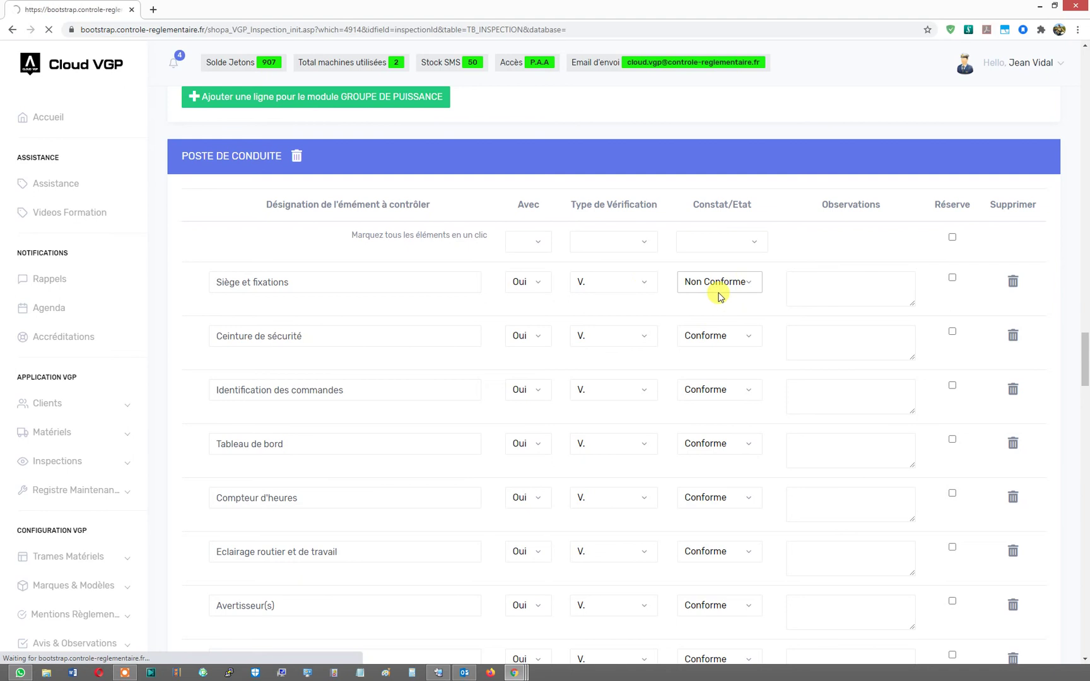
{"action": "left_click", "coordinate": [800, 293]}
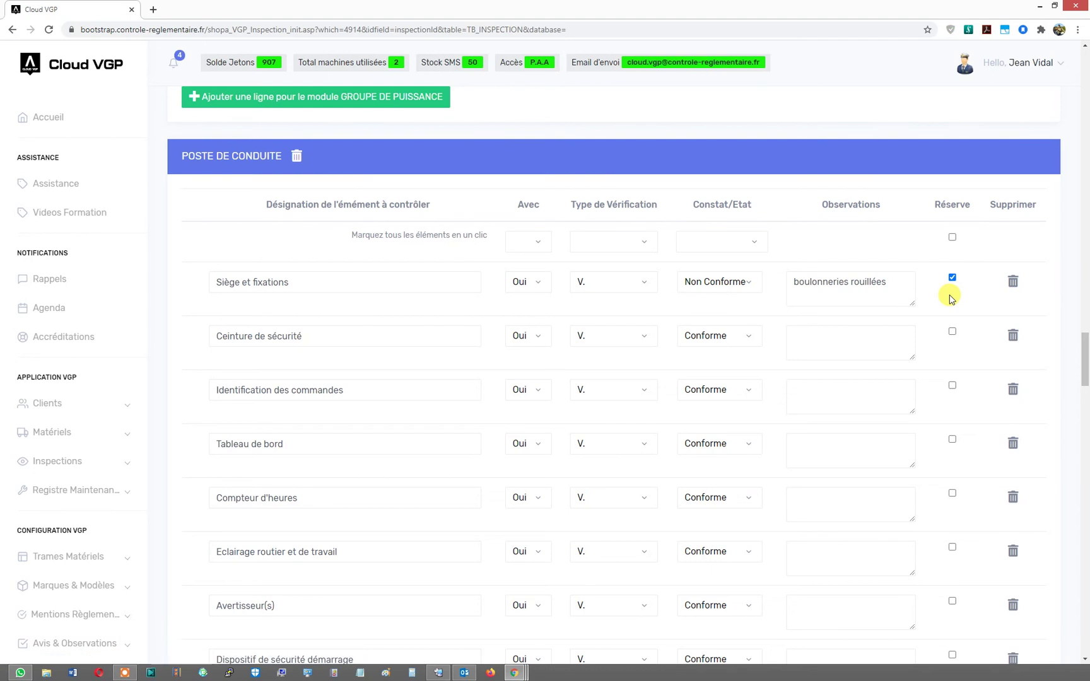
Add a new line named "retroviseur" to the POSTE DE CONDUITE module
{"action": "scroll", "coordinate": [952, 299], "scroll_direction": "down", "scroll_amount": 4}
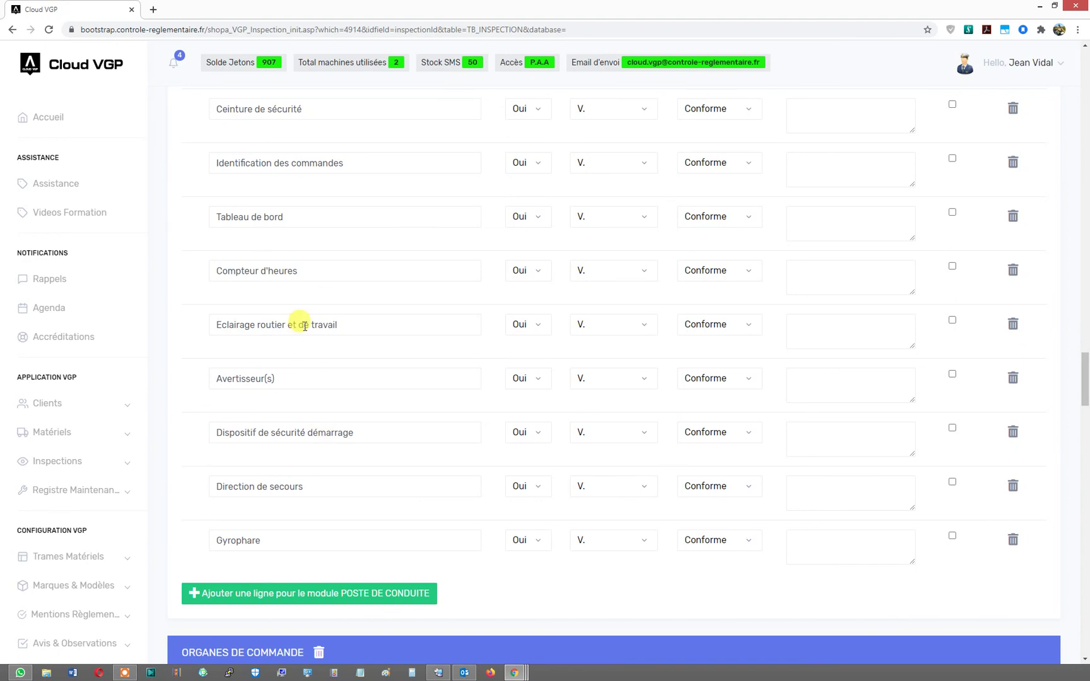
{"action": "left_click", "coordinate": [278, 592]}
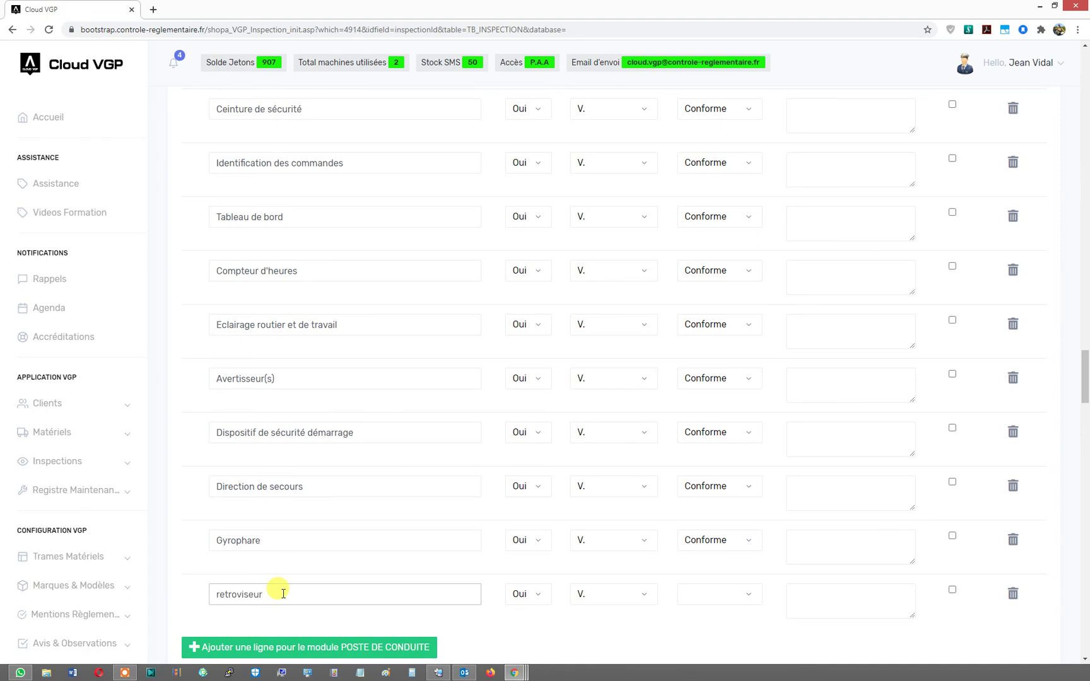
{"action": "left_click", "coordinate": [291, 620]}
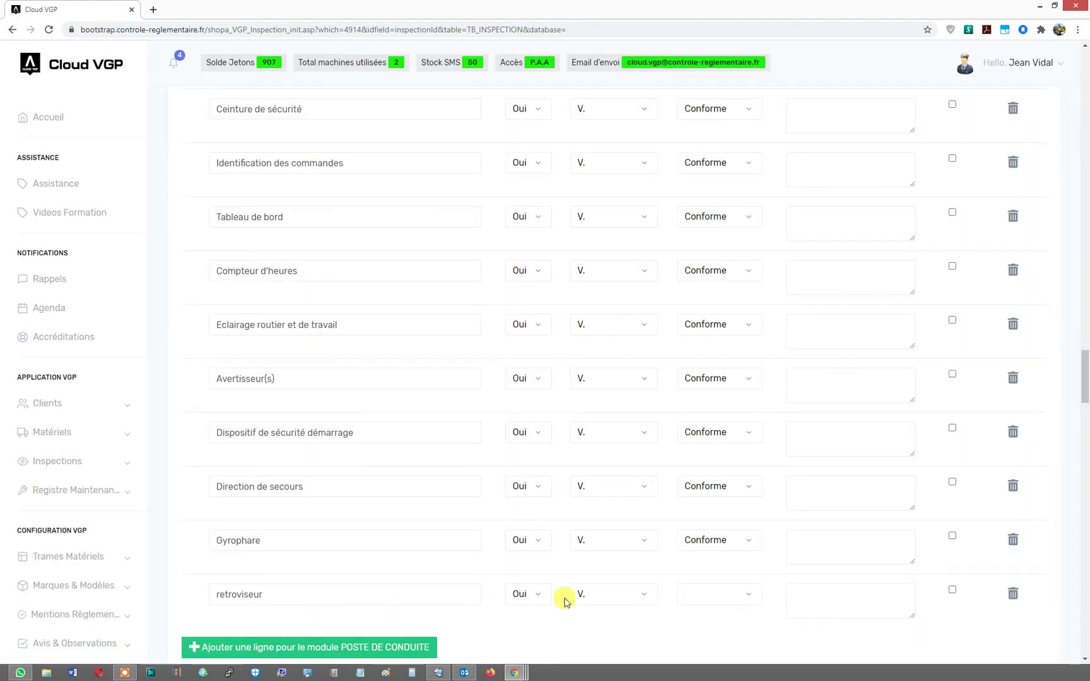
Mark the retroviseur line as Non Conforme with the observation "retro cassé" and flag it as a reserve
{"action": "left_click", "coordinate": [705, 596]}
{"action": "left_click", "coordinate": [711, 634]}
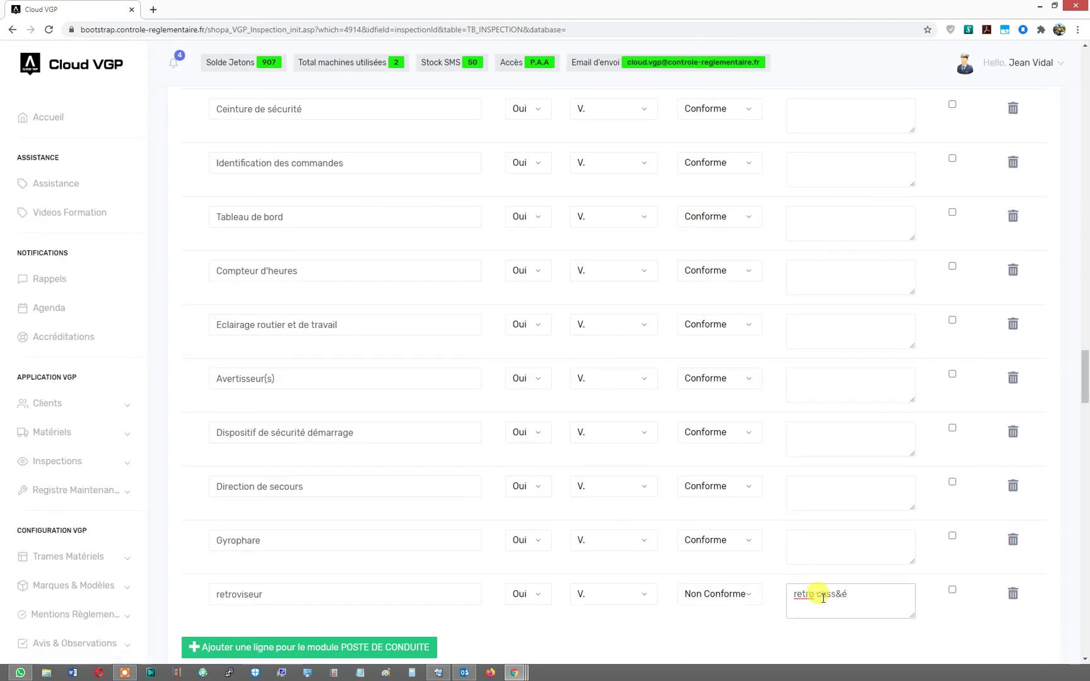
{"action": "left_click", "coordinate": [827, 626]}
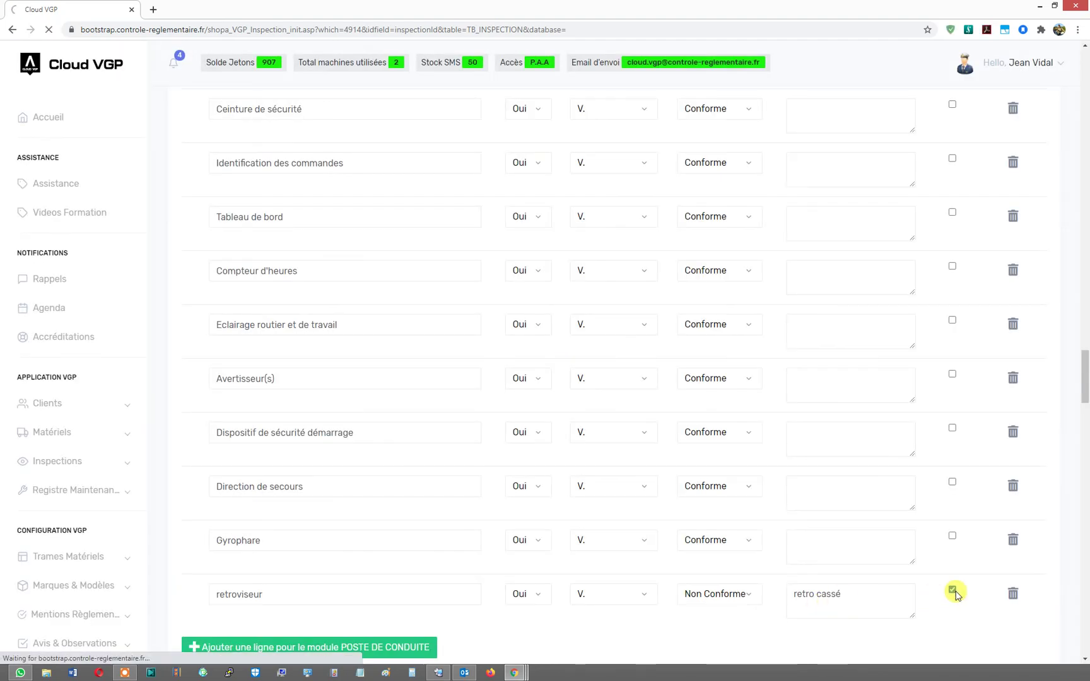
Finalise the module checks below ESSAIS DE FONCTIONNEMENT and proceed to the inspection's last stage
{"action": "scroll", "coordinate": [955, 593], "scroll_direction": "down", "scroll_amount": 6}
{"action": "left_click_drag", "start_coordinate": [1087, 416], "coordinate": [1071, 607]}
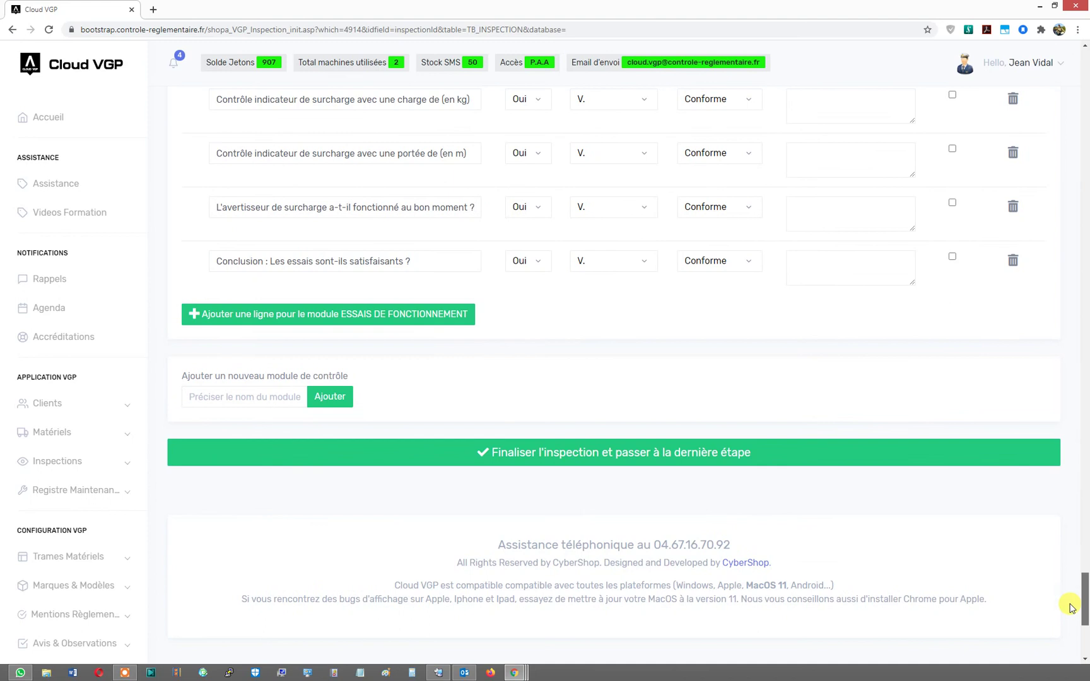
{"action": "left_click", "coordinate": [558, 455]}
Choose the legal text Mise/Remise en service matériels levage de charges and the general opinion reporting defects that need remedying
{"action": "scroll", "coordinate": [694, 416], "scroll_direction": "up", "scroll_amount": 10}
{"action": "scroll", "coordinate": [651, 239], "scroll_direction": "up", "scroll_amount": 5}
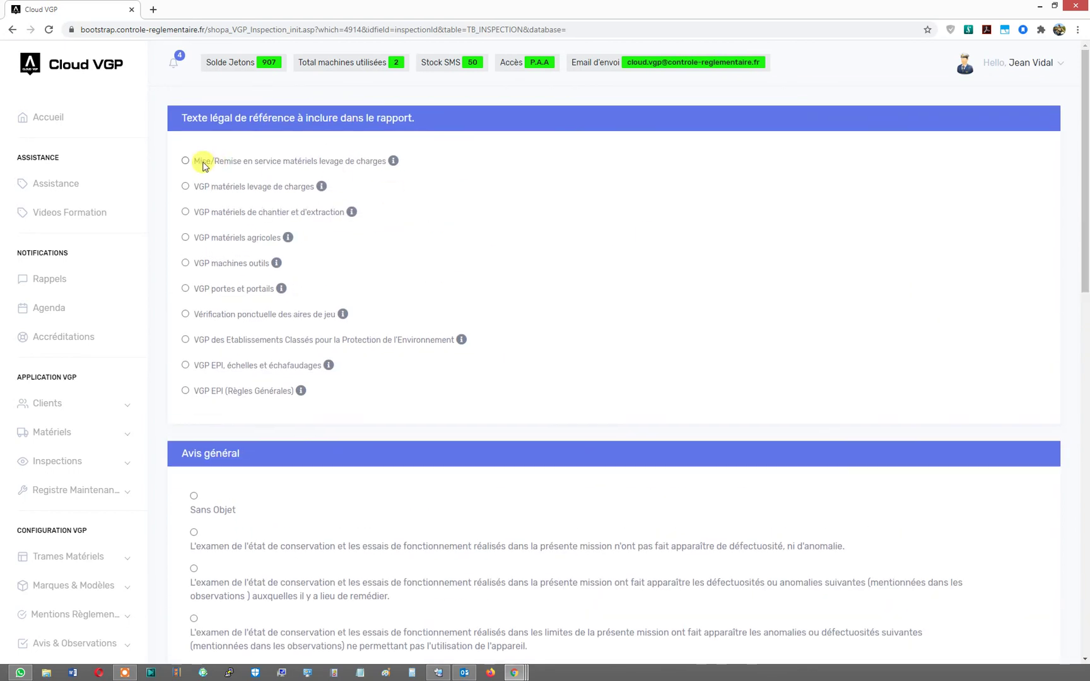
{"action": "left_click", "coordinate": [185, 161]}
{"action": "scroll", "coordinate": [252, 284], "scroll_direction": "down", "scroll_amount": 3}
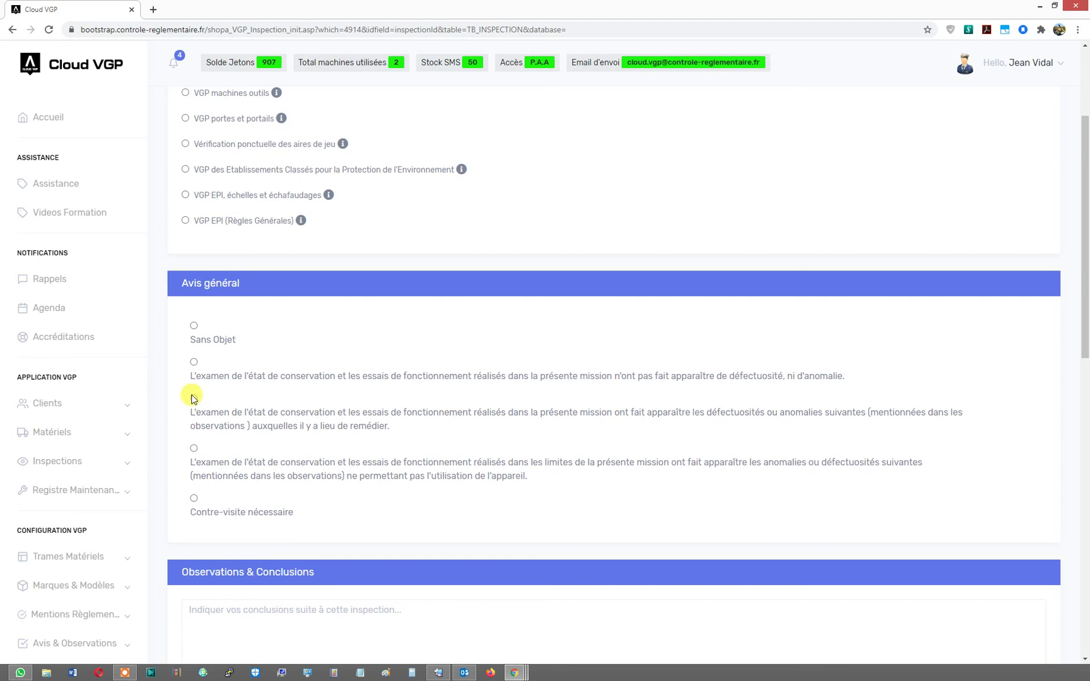
Include the observations entered in the modules in Observations & Conclusions
{"action": "scroll", "coordinate": [193, 402], "scroll_direction": "down", "scroll_amount": 3}
{"action": "scroll", "coordinate": [214, 452], "scroll_direction": "down", "scroll_amount": 2}
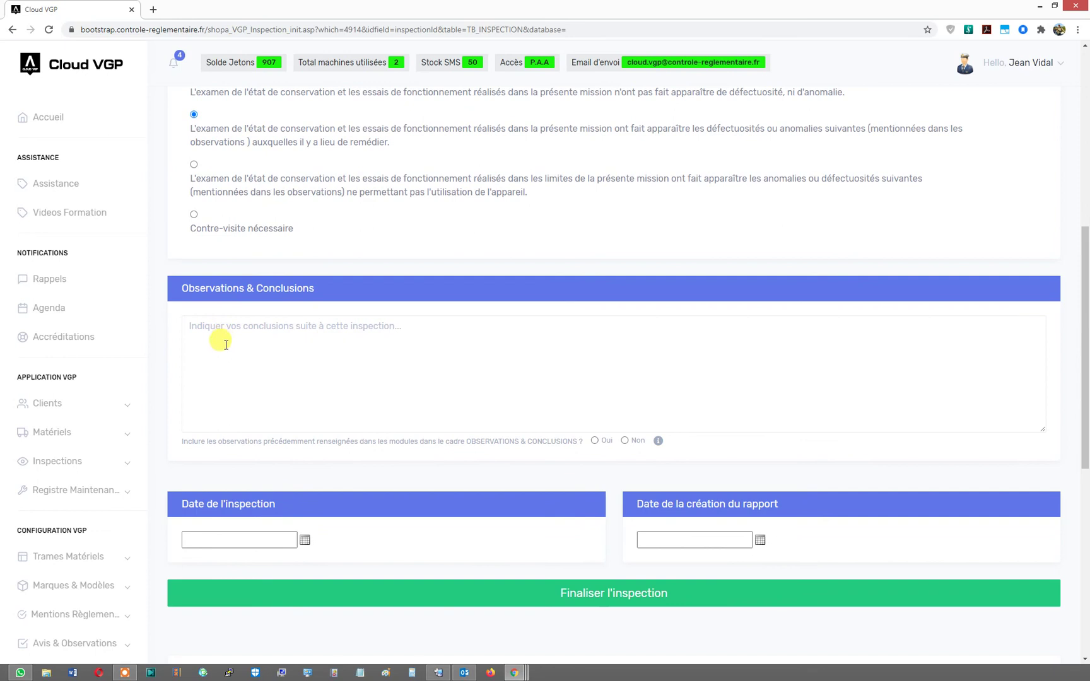
{"action": "left_click", "coordinate": [595, 441]}
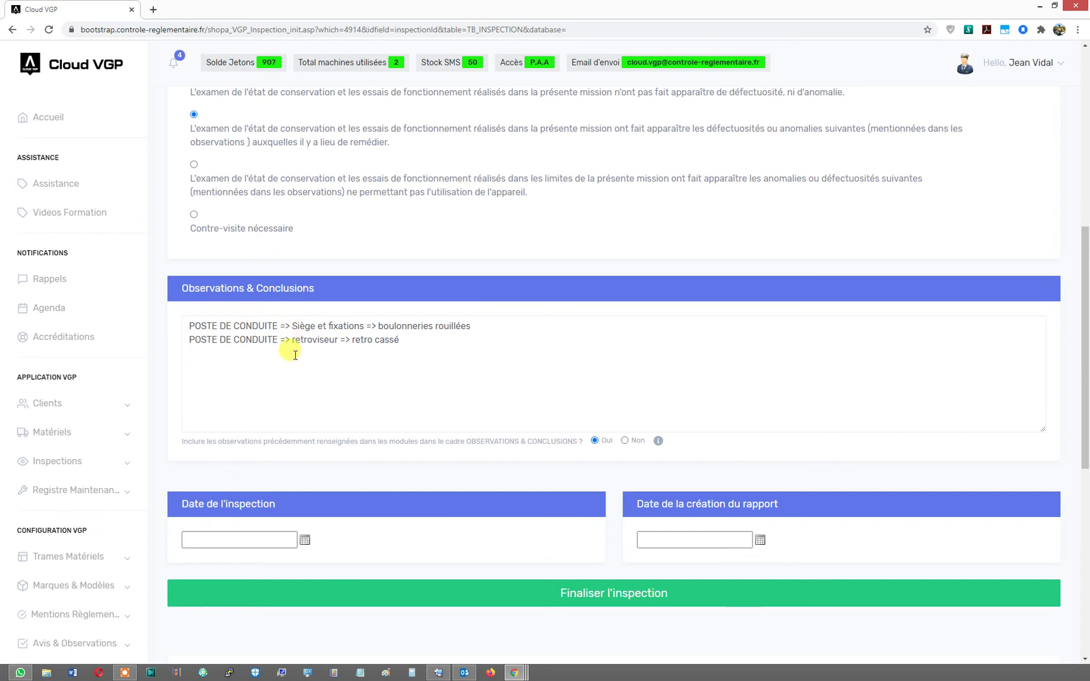
Set both the inspection date and the report creation date to 17 juillet 2020, then finalise the inspection
{"action": "scroll", "coordinate": [287, 344], "scroll_direction": "down", "scroll_amount": 2}
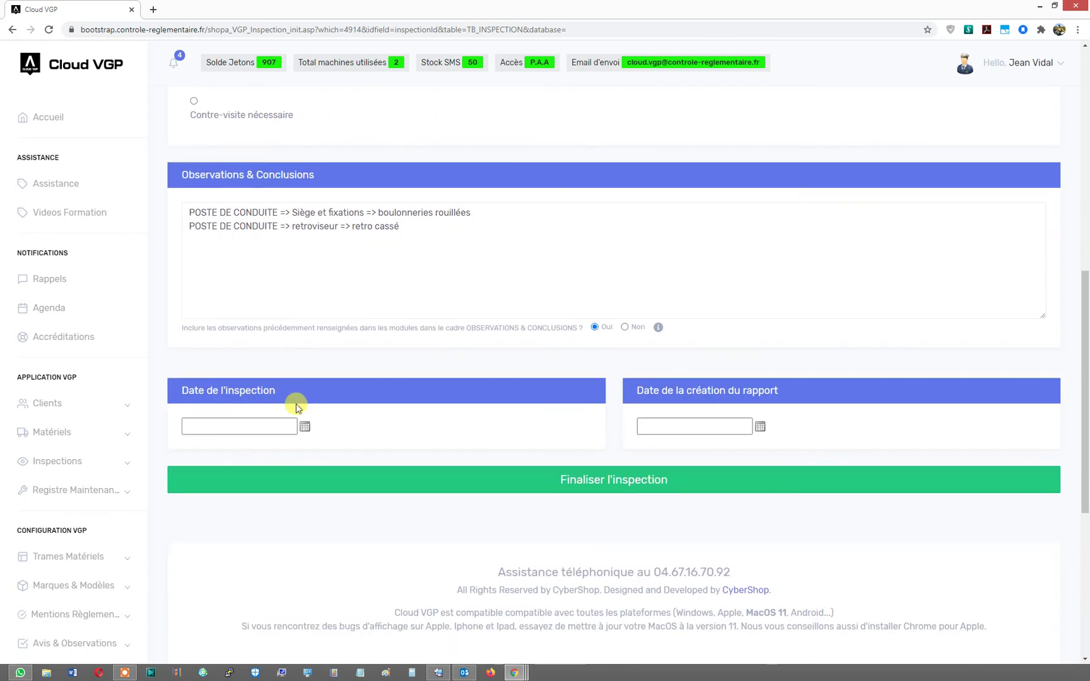
{"action": "left_click", "coordinate": [304, 428]}
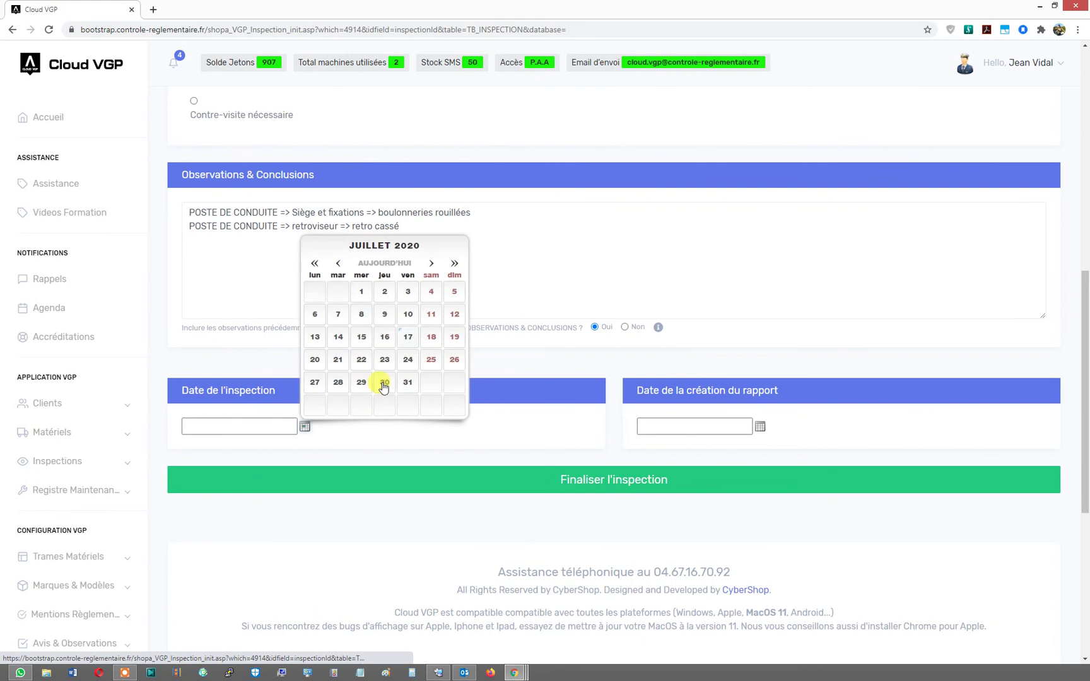
{"action": "left_click", "coordinate": [408, 337]}
{"action": "left_click", "coordinate": [761, 426]}
{"action": "left_click", "coordinate": [863, 337]}
{"action": "left_click", "coordinate": [600, 483]}
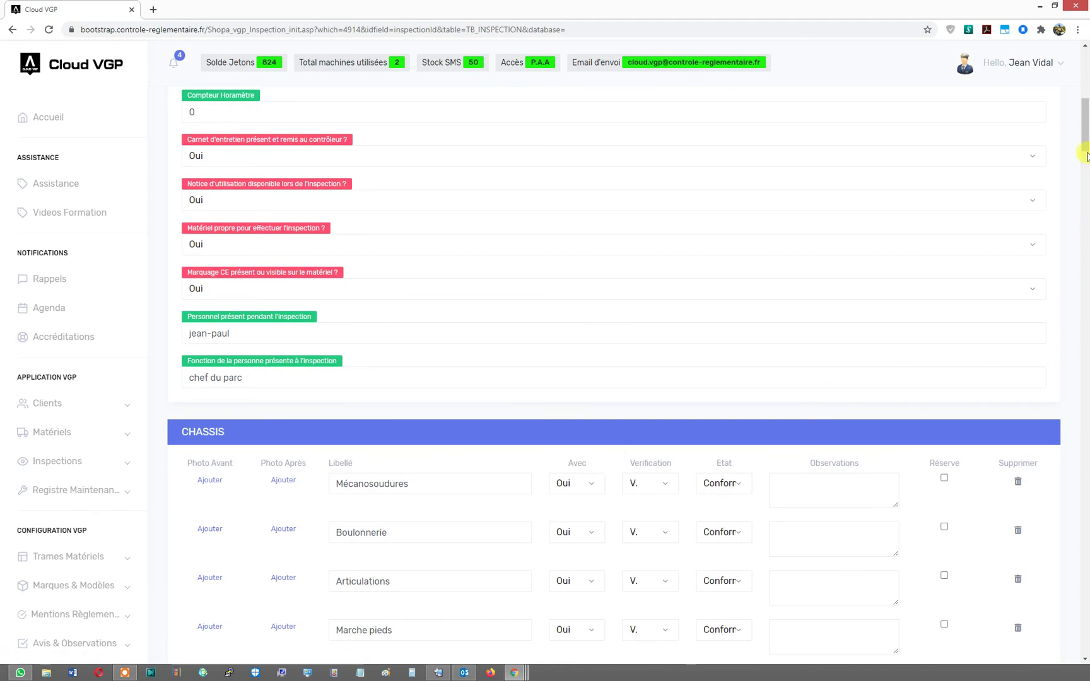
{"action": "scroll", "coordinate": [1086, 156], "scroll_direction": "up", "scroll_amount": 5}
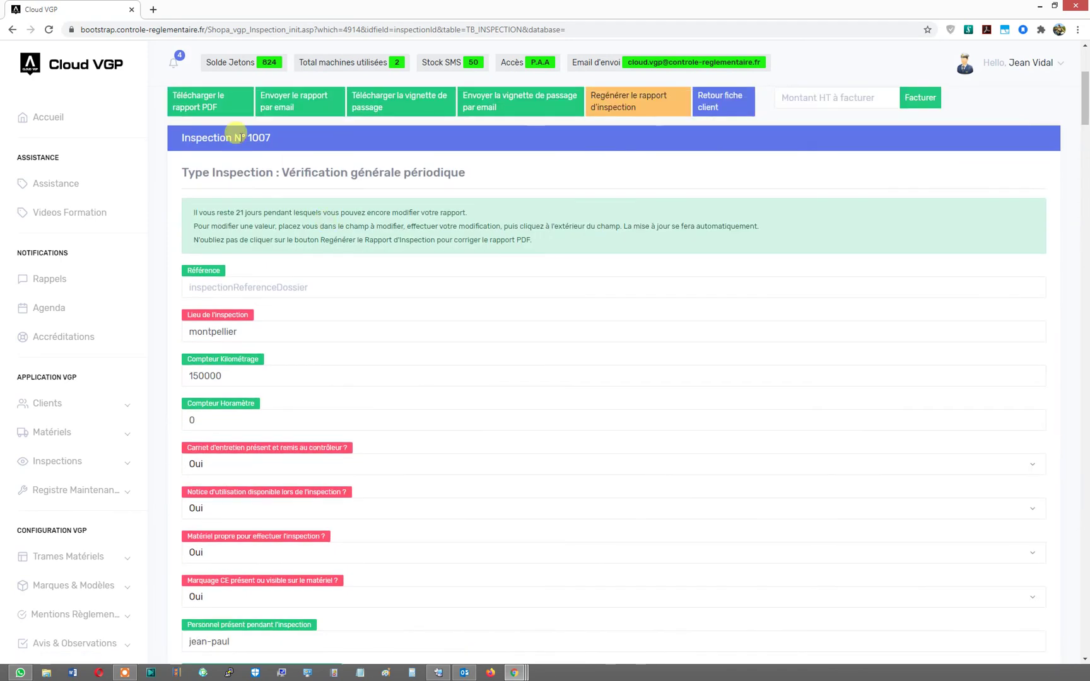
Open the inspection's PDF report, review the module results including the POSTE DE CONDUITE section, and close the report
{"action": "left_click", "coordinate": [192, 101]}
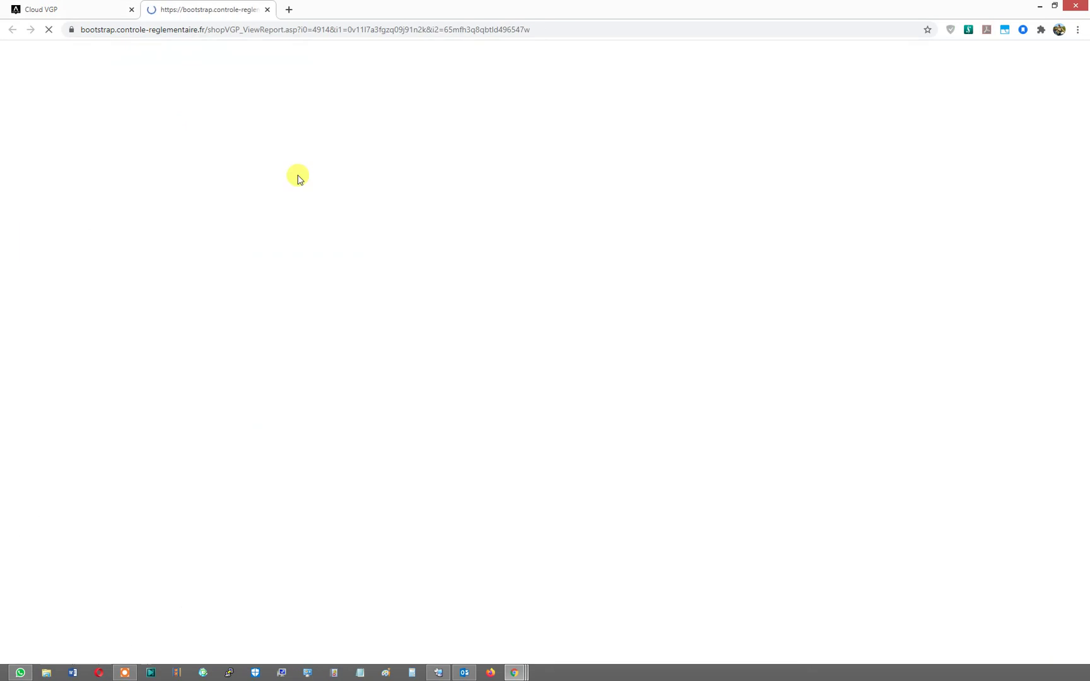
{"action": "left_click_drag", "start_coordinate": [1084, 124], "coordinate": [1047, 464]}
{"action": "scroll", "coordinate": [815, 385], "scroll_direction": "down", "scroll_amount": 9}
{"action": "scroll", "coordinate": [757, 355], "scroll_direction": "up", "scroll_amount": 3}
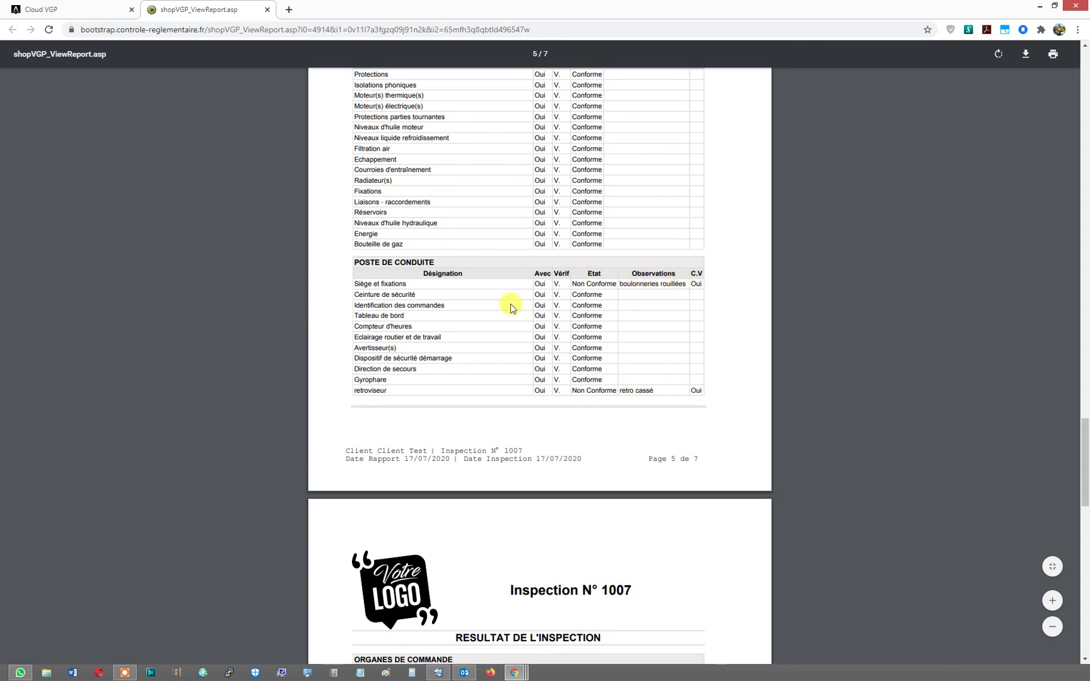
{"action": "left_click", "coordinate": [267, 10]}
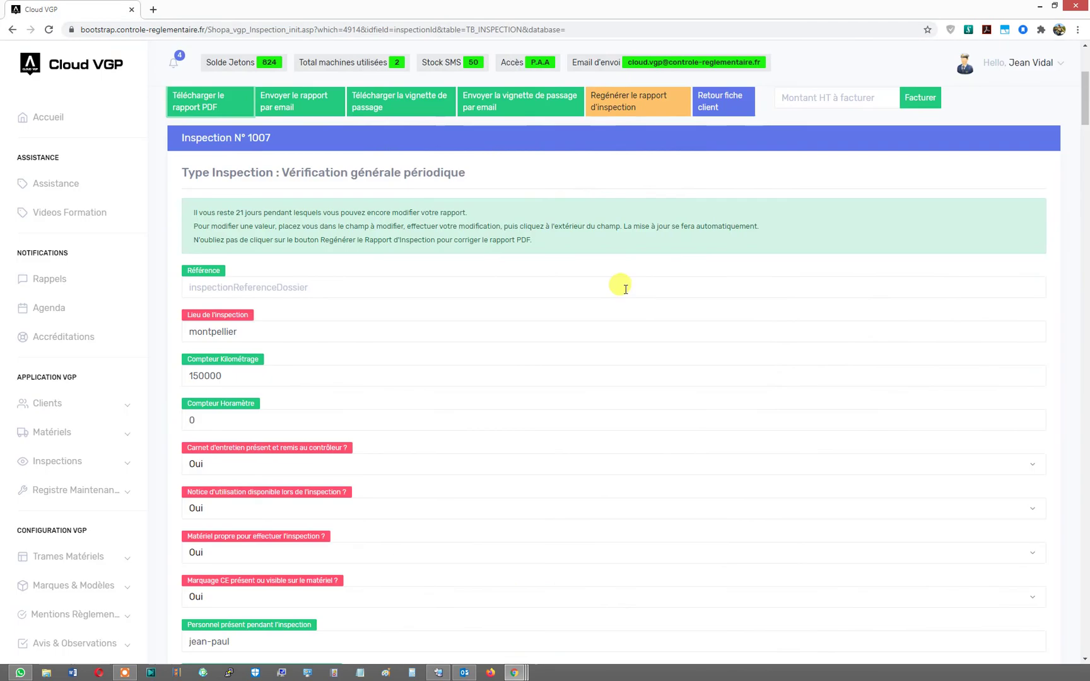
Upload Desserrer-vis-ou-écrou-bloqué-660x404.jpg as the before photo for Siège et fixations under POSTE DE CONDUITE
{"action": "left_click_drag", "start_coordinate": [1087, 123], "coordinate": [1086, 489]}
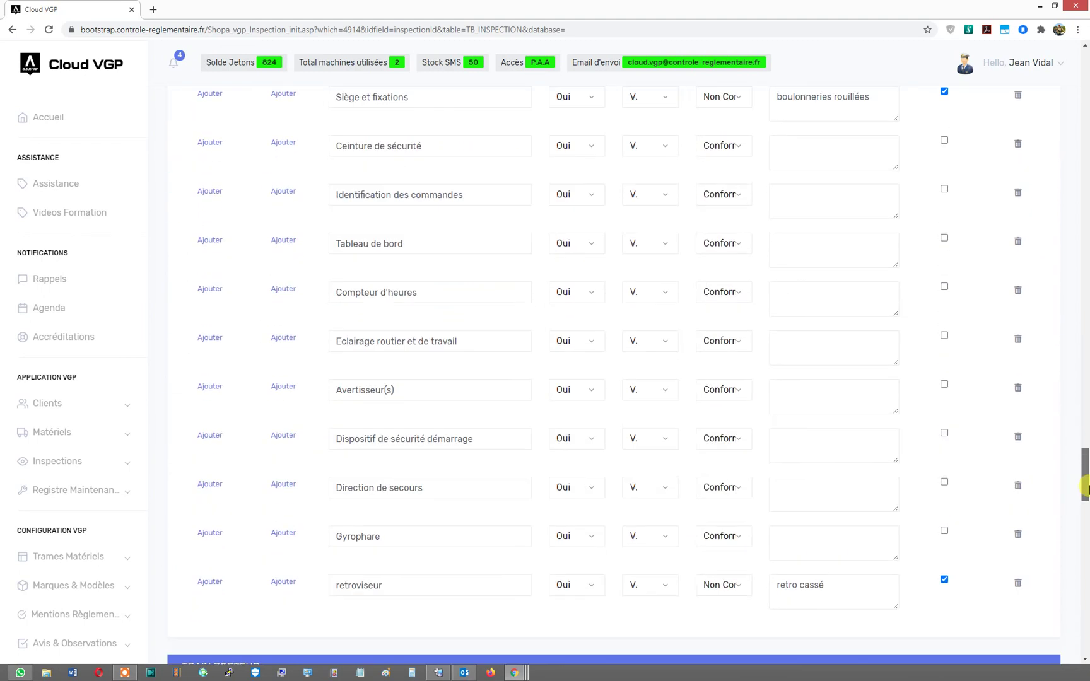
{"action": "left_click_drag", "start_coordinate": [1086, 487], "coordinate": [1086, 484]}
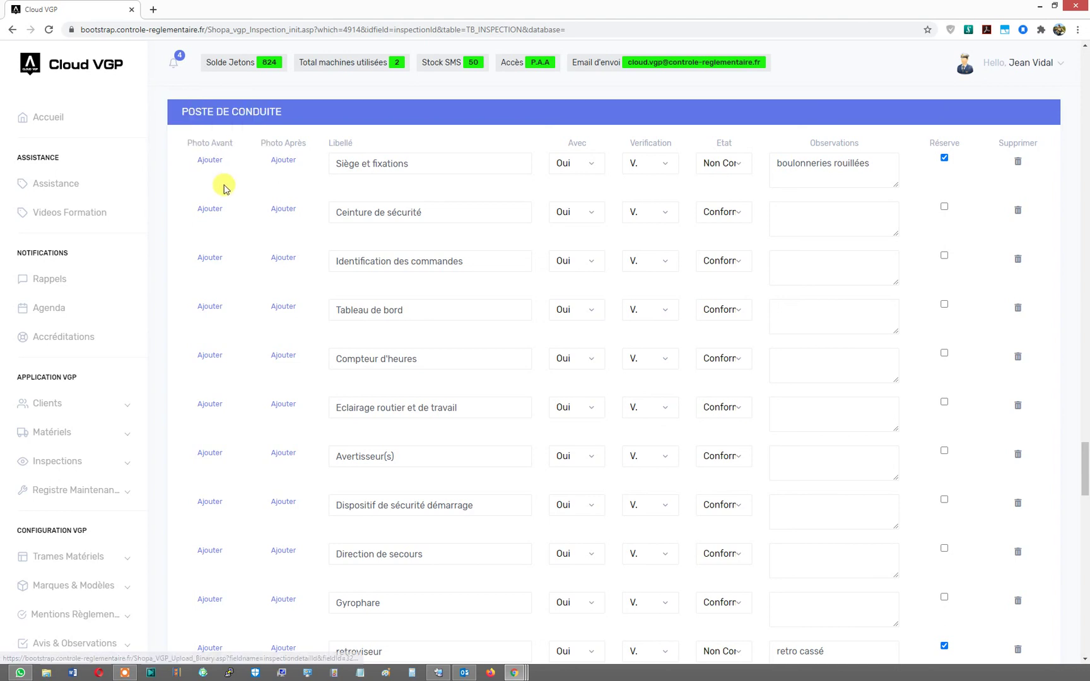
{"action": "scroll", "coordinate": [225, 189], "scroll_direction": "up", "scroll_amount": 1}
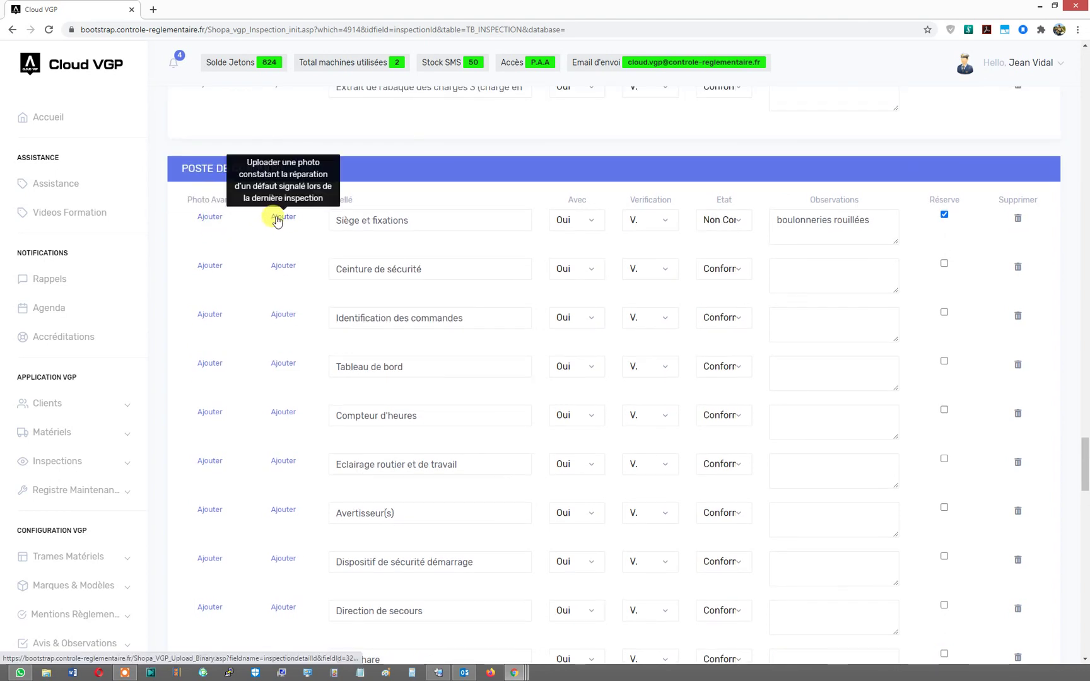
{"action": "left_click", "coordinate": [210, 220]}
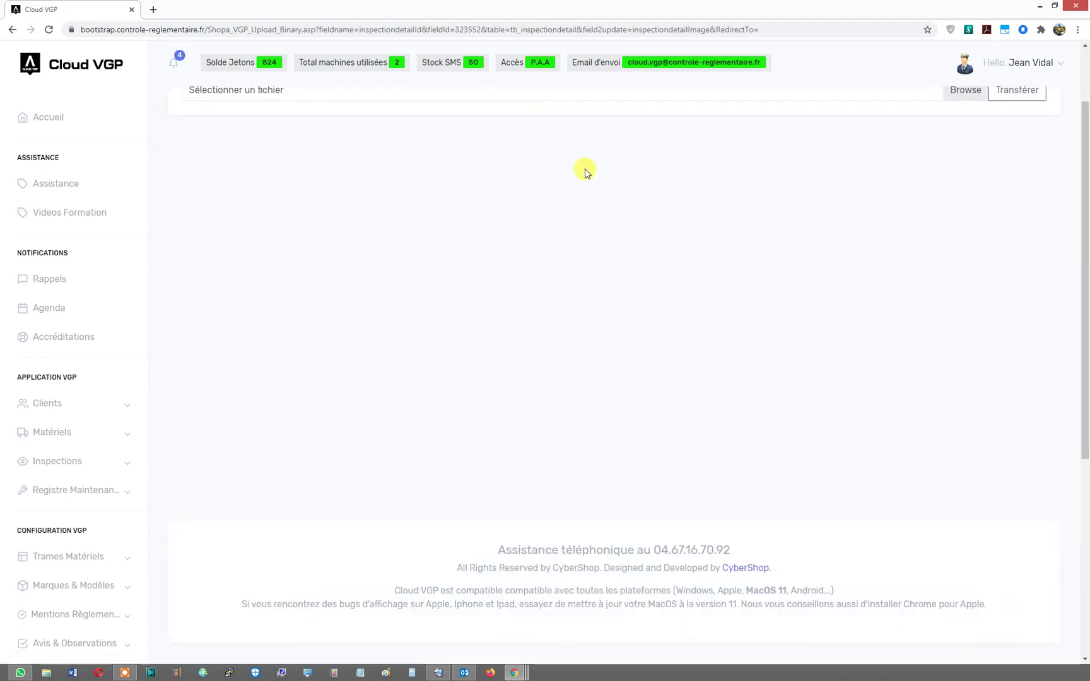
{"action": "left_click", "coordinate": [529, 180]}
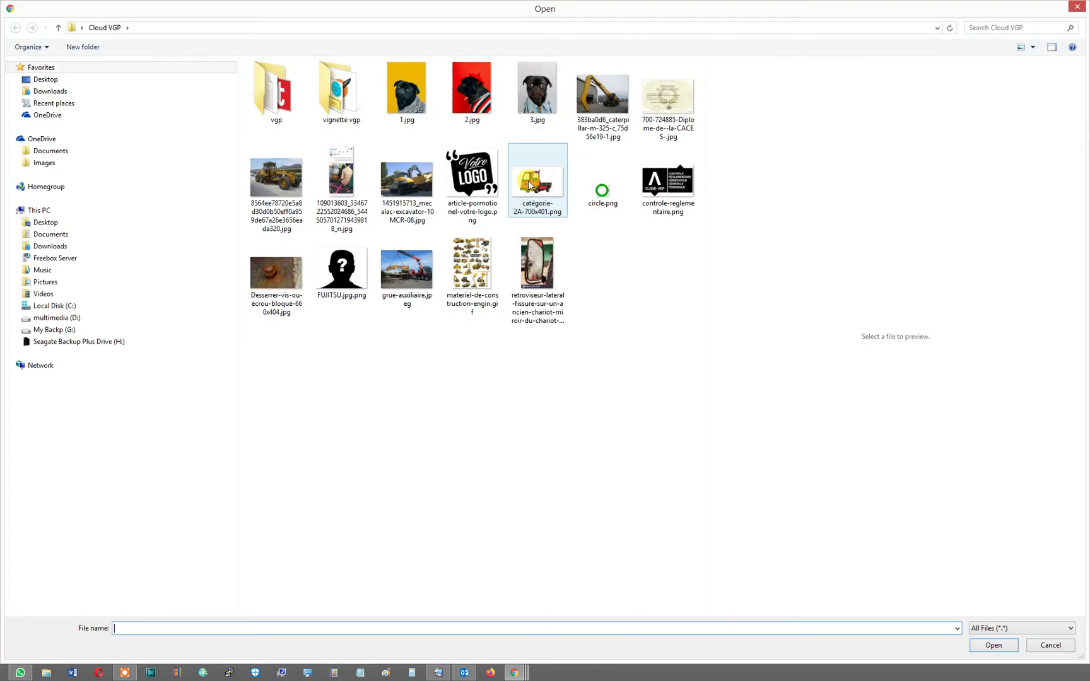
{"action": "left_click", "coordinate": [265, 287]}
{"action": "double_click", "coordinate": [265, 287]}
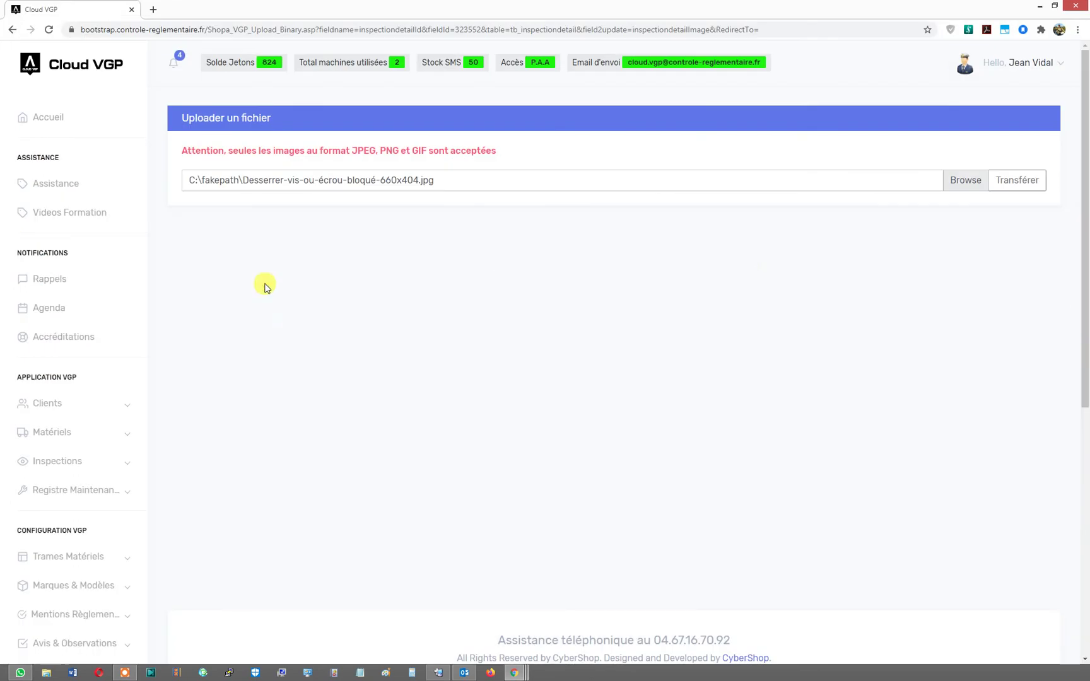
{"action": "left_click", "coordinate": [1008, 179]}
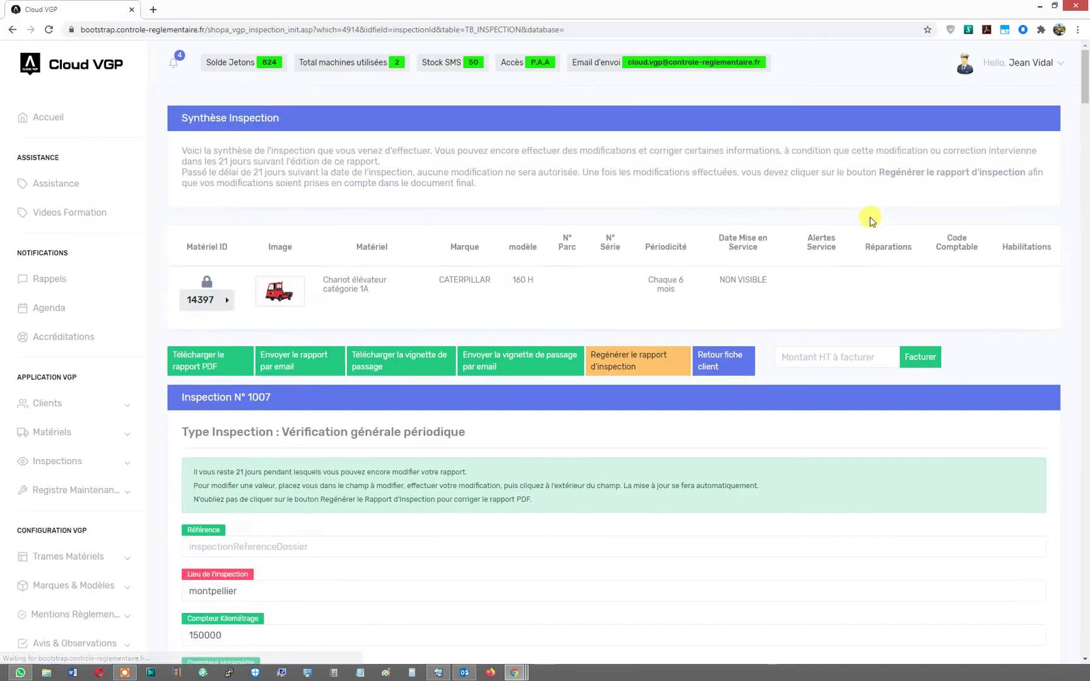
View the before photo of Siège et fixations at full size and close it
{"action": "scroll", "coordinate": [802, 250], "scroll_direction": "down", "scroll_amount": 3}
{"action": "left_click_drag", "start_coordinate": [1086, 94], "coordinate": [1085, 469]}
{"action": "left_click", "coordinate": [226, 395]}
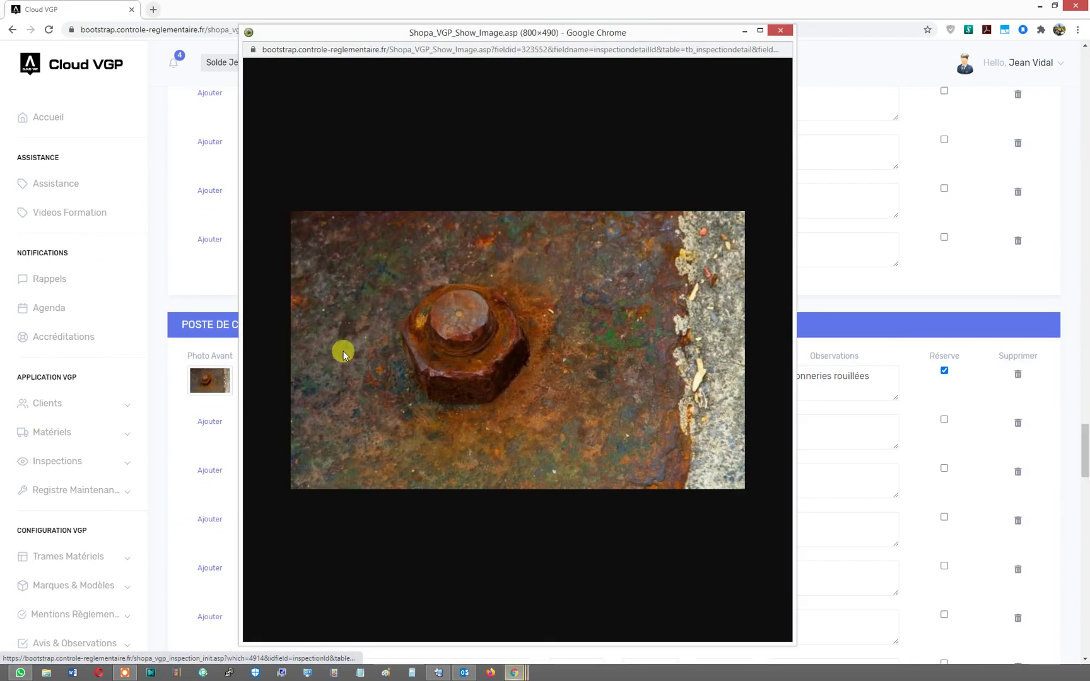
{"action": "left_click", "coordinate": [781, 29]}
Upload retroviseur-lateral-fissure-sur-un-ancien-chariot-miroir-du-chariot-casse-2b76ppr.jpg as the before photo for the retroviseur item under POSTE DE CONDUITE
{"action": "scroll", "coordinate": [363, 382], "scroll_direction": "down", "scroll_amount": 5}
{"action": "scroll", "coordinate": [364, 389], "scroll_direction": "down", "scroll_amount": 2}
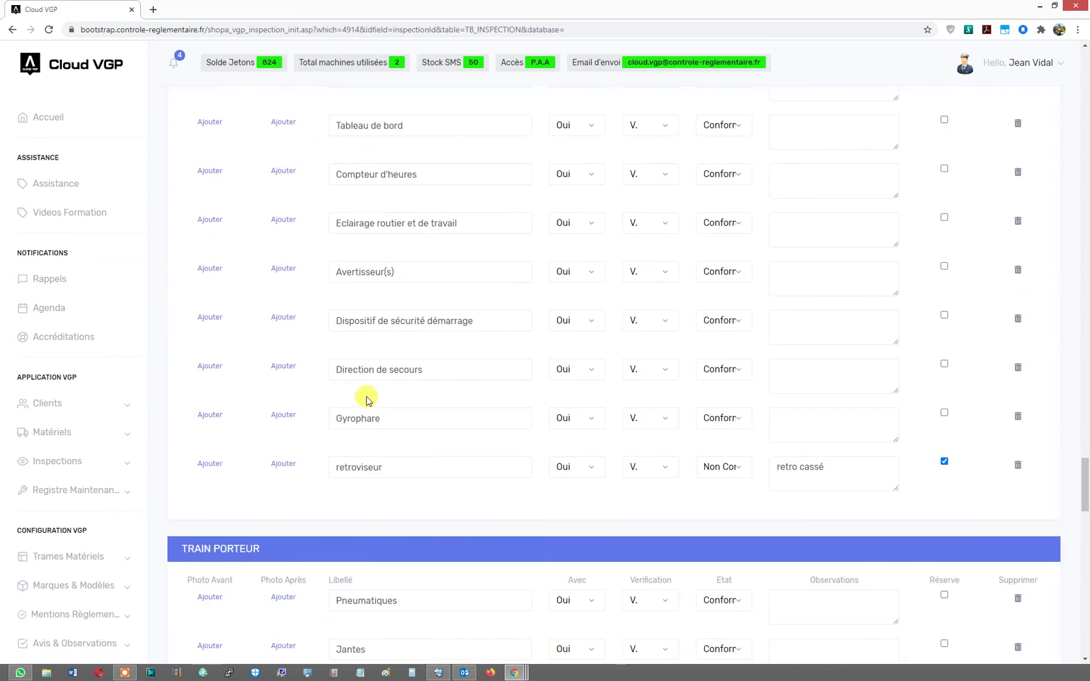
{"action": "left_click", "coordinate": [214, 469]}
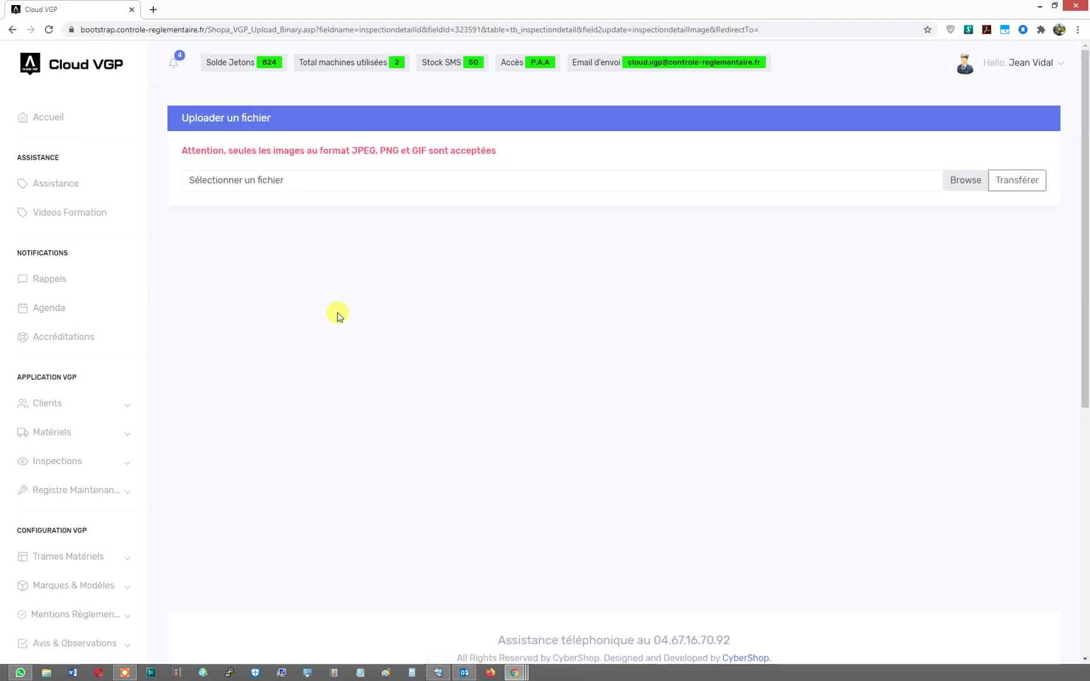
{"action": "left_click", "coordinate": [311, 183]}
{"action": "left_click", "coordinate": [319, 232]}
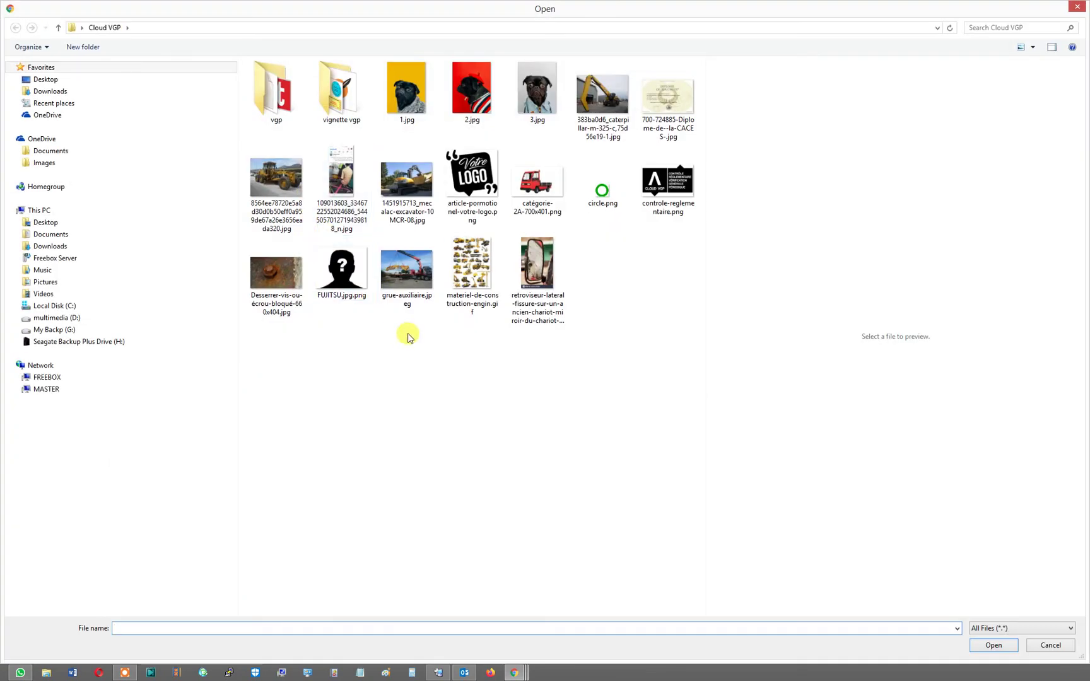
{"action": "double_click", "coordinate": [538, 263]}
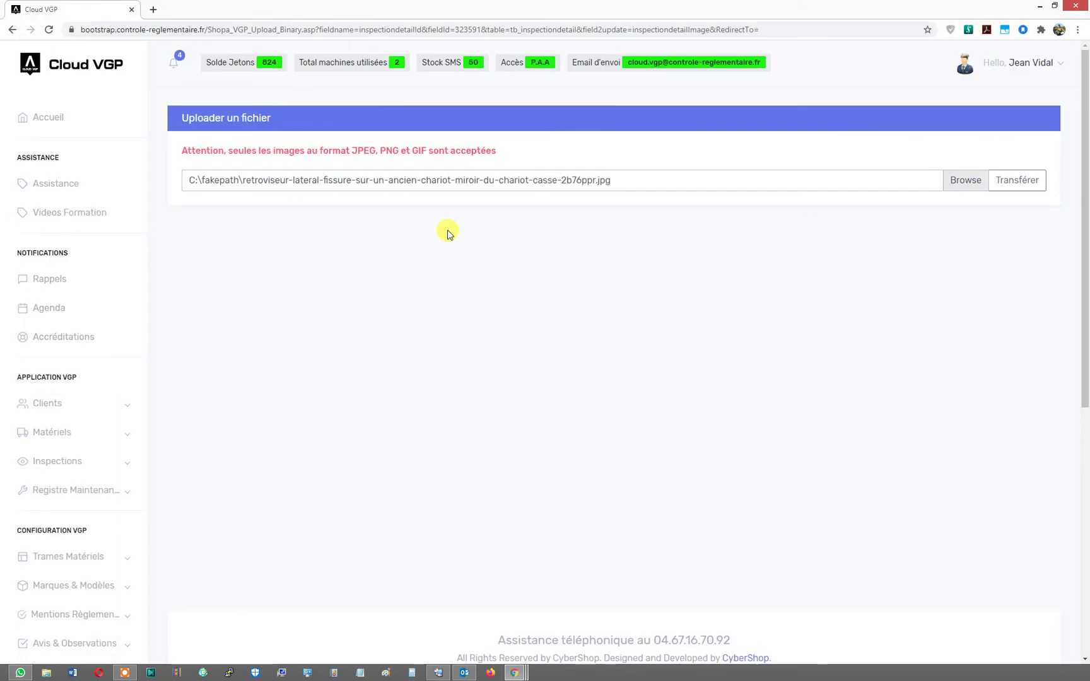
{"action": "left_click", "coordinate": [997, 181]}
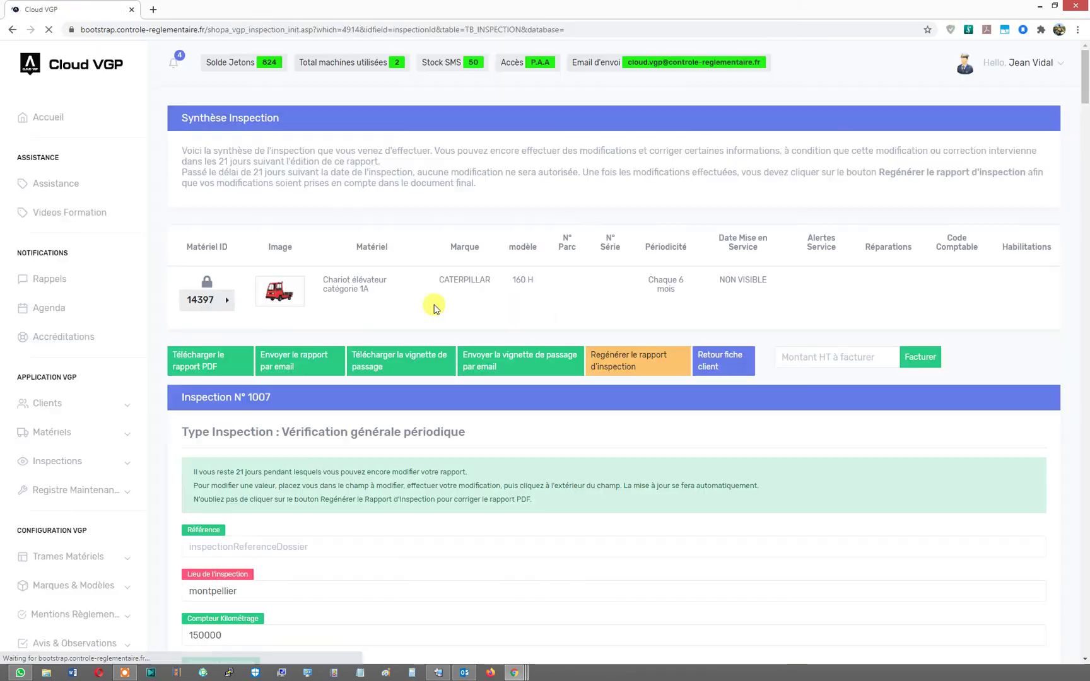
View the retroviseur item's before photo at full size and close it
{"action": "left_click_drag", "start_coordinate": [1085, 88], "coordinate": [1087, 519]}
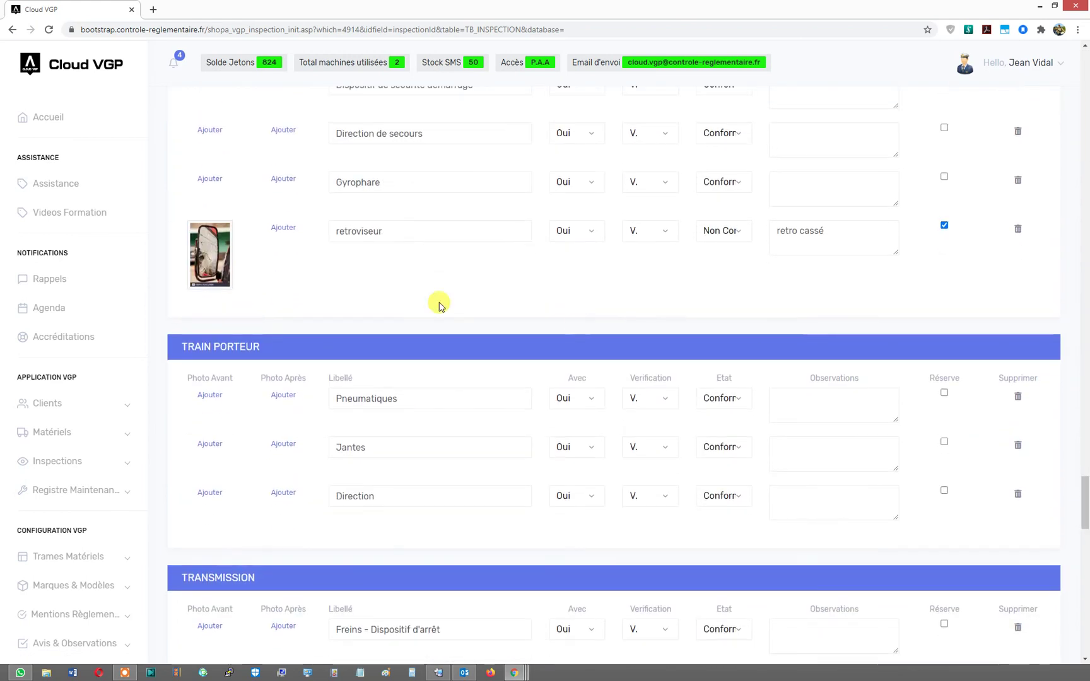
{"action": "scroll", "coordinate": [271, 316], "scroll_direction": "up", "scroll_amount": 2}
{"action": "left_click", "coordinate": [208, 359]}
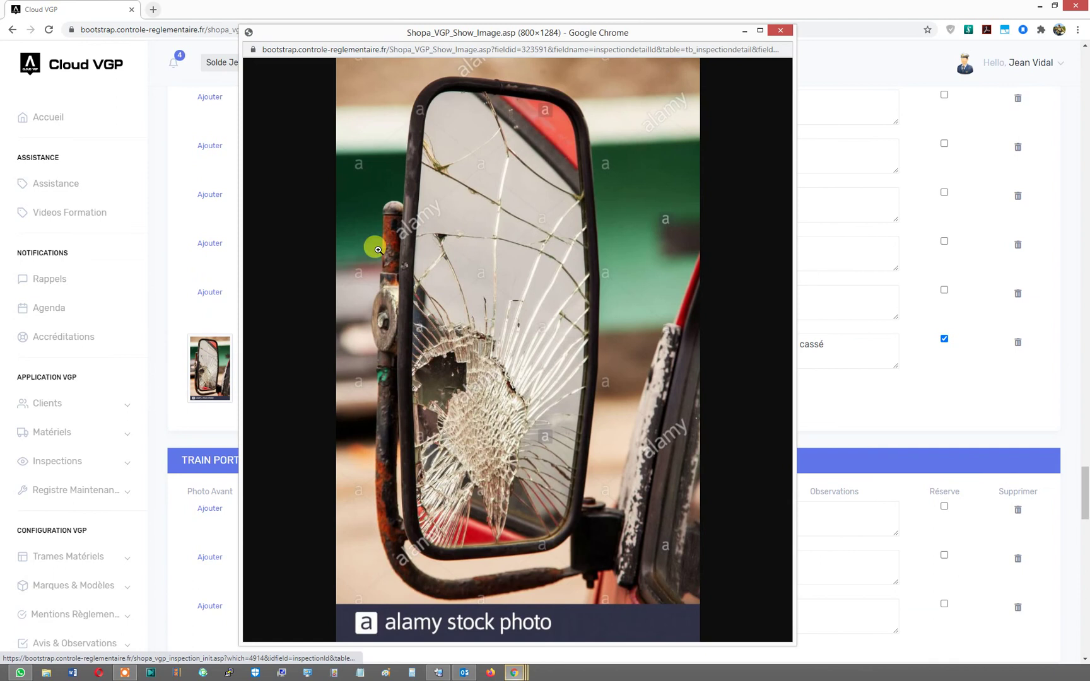
{"action": "left_click", "coordinate": [779, 31]}
Return to the client's sheet and display the VGP inspections of the Chariot élévateur catégorie 1A
{"action": "left_click_drag", "start_coordinate": [1087, 486], "coordinate": [1087, 56]}
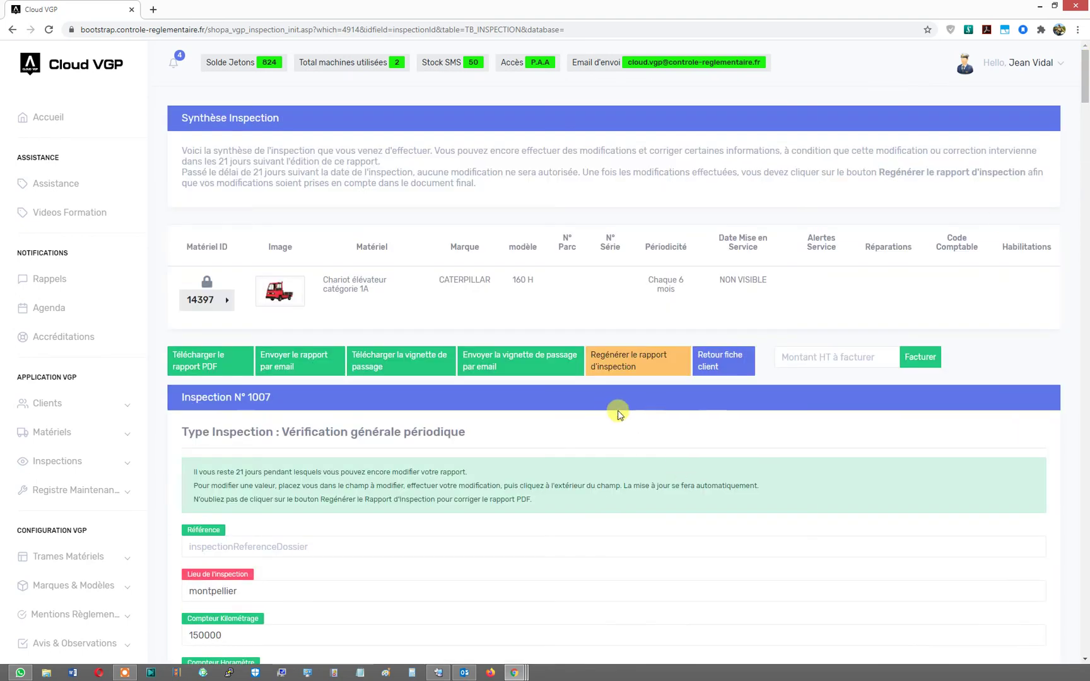
{"action": "left_click", "coordinate": [709, 361]}
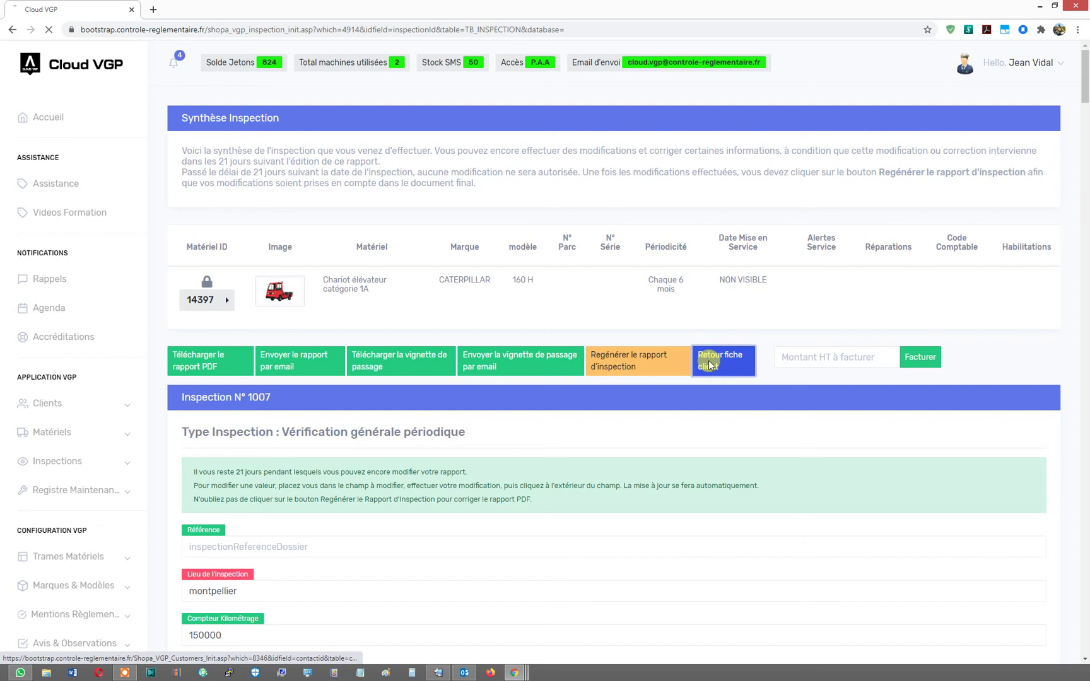
{"action": "left_click", "coordinate": [497, 233]}
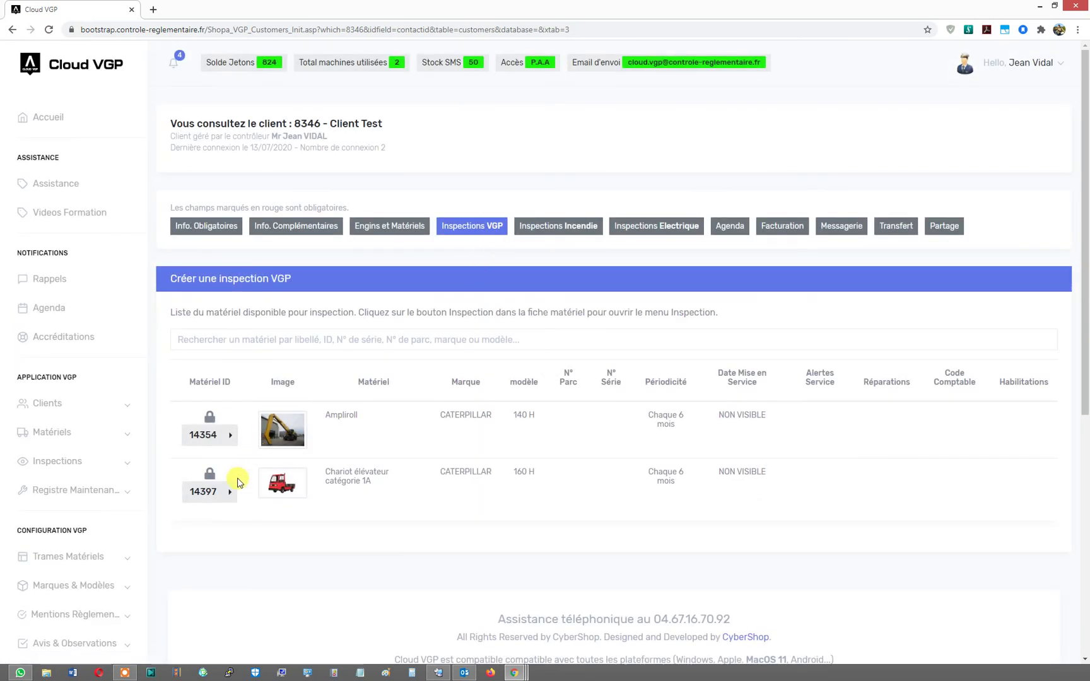
{"action": "left_click", "coordinate": [230, 498]}
{"action": "left_click", "coordinate": [255, 518]}
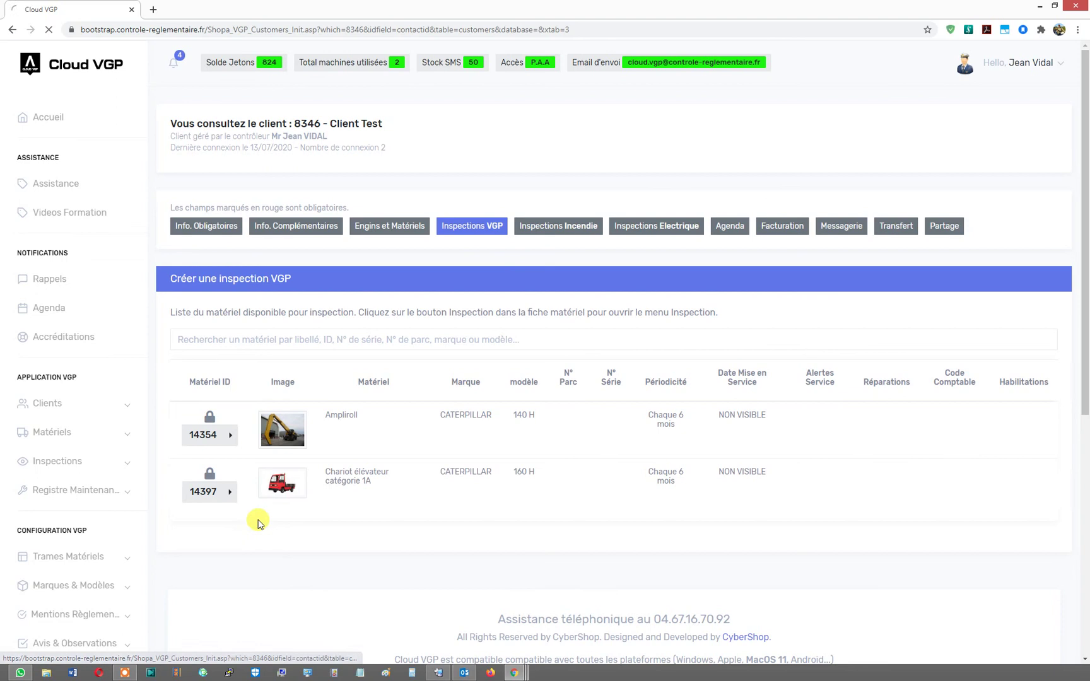
Open the reserves reported for the forklift's Vérification générale périodique inspection
{"action": "scroll", "coordinate": [298, 497], "scroll_direction": "down", "scroll_amount": 2}
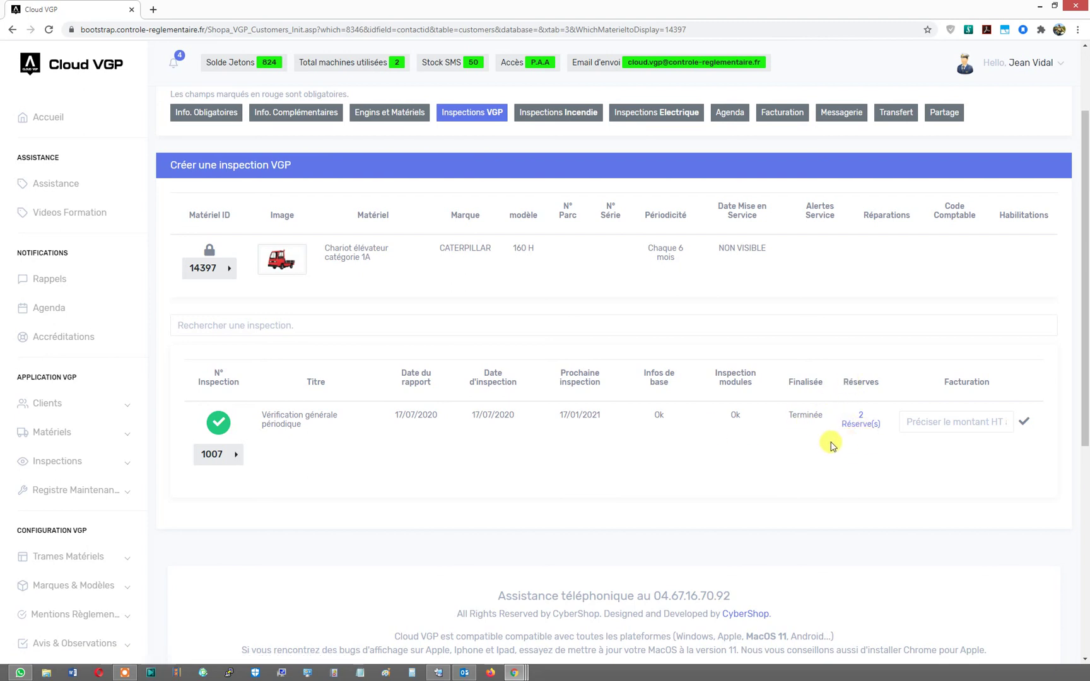
{"action": "left_click", "coordinate": [859, 424]}
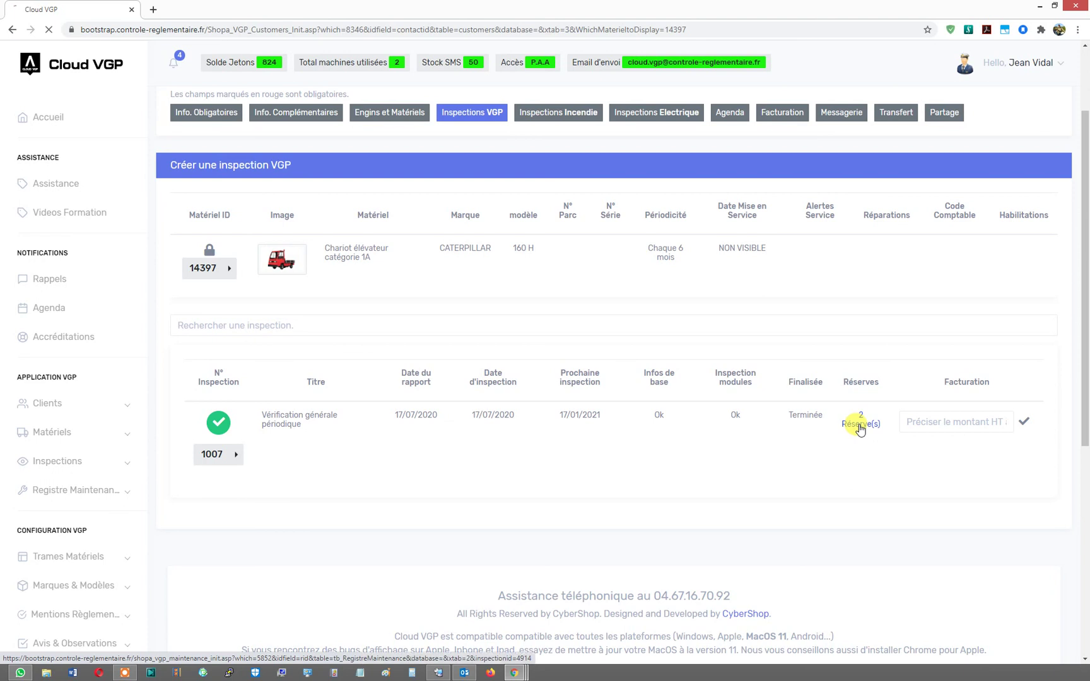
{"action": "scroll", "coordinate": [685, 364], "scroll_direction": "up", "scroll_amount": 2}
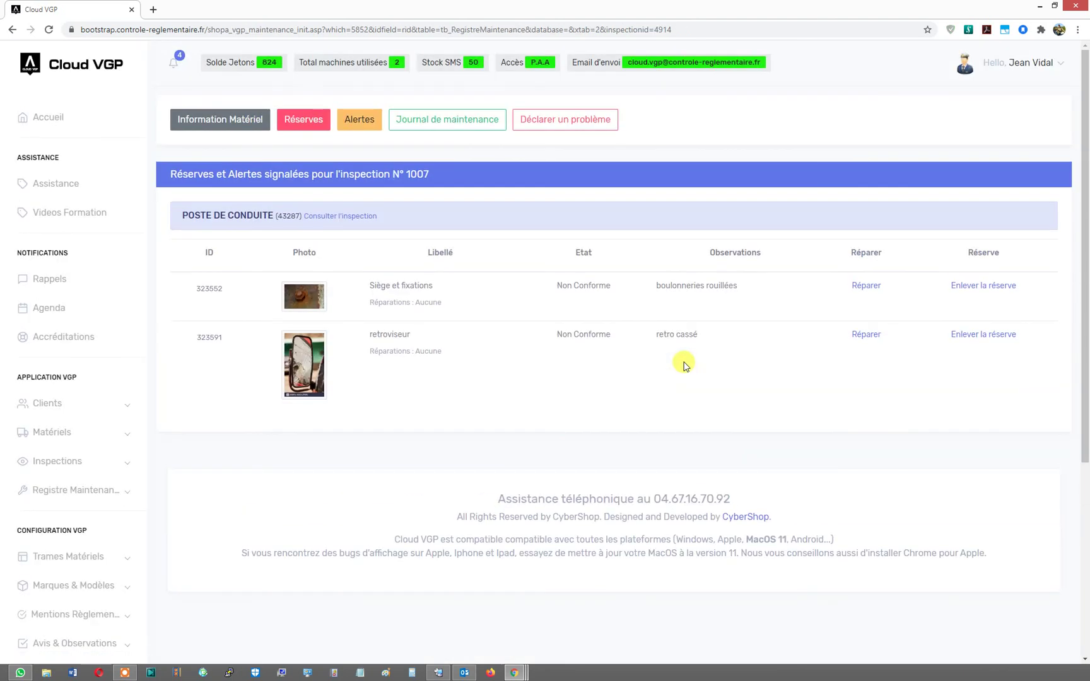